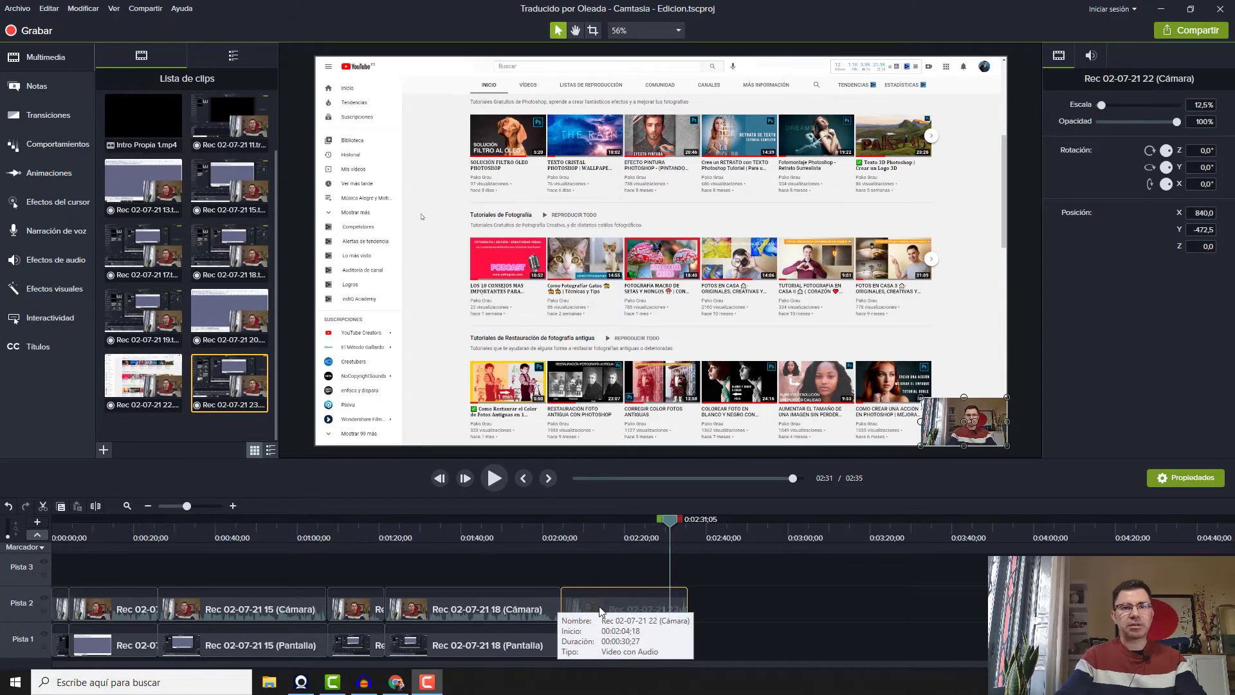
- Select all camera and screen clips on Pista 1 and Pista 2 and separate their audio from the video
left_click_drag(728, 570, 60, 646)
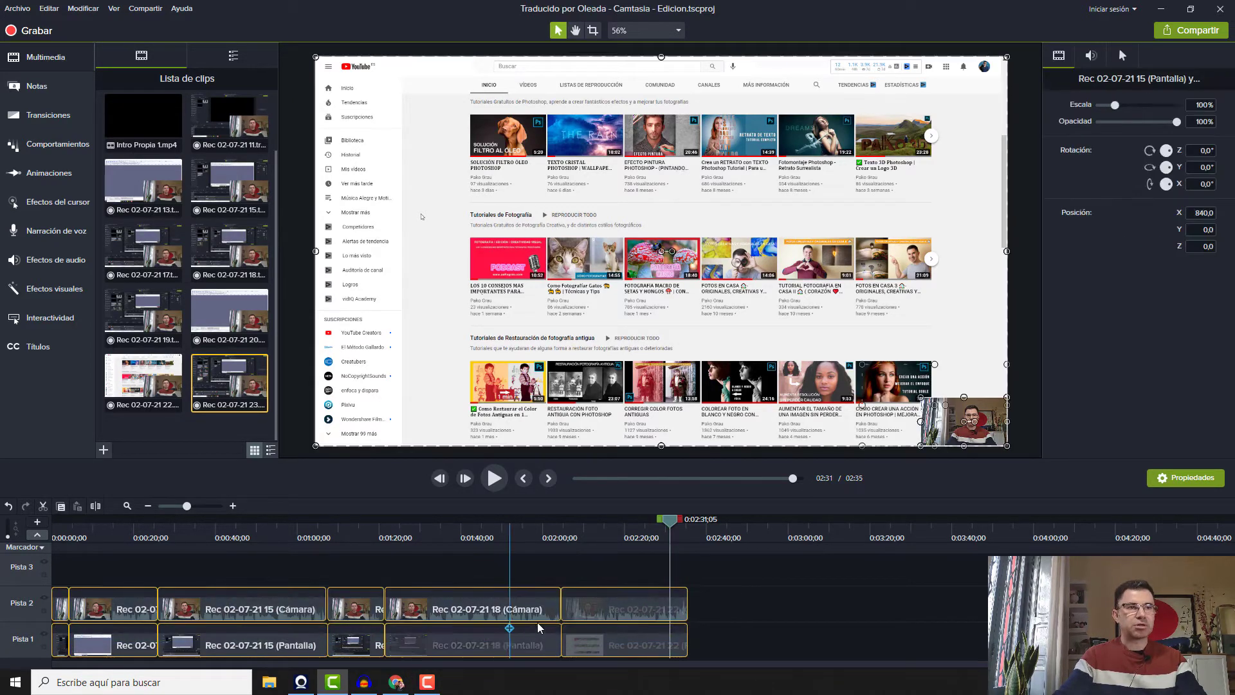
right_click(551, 604)
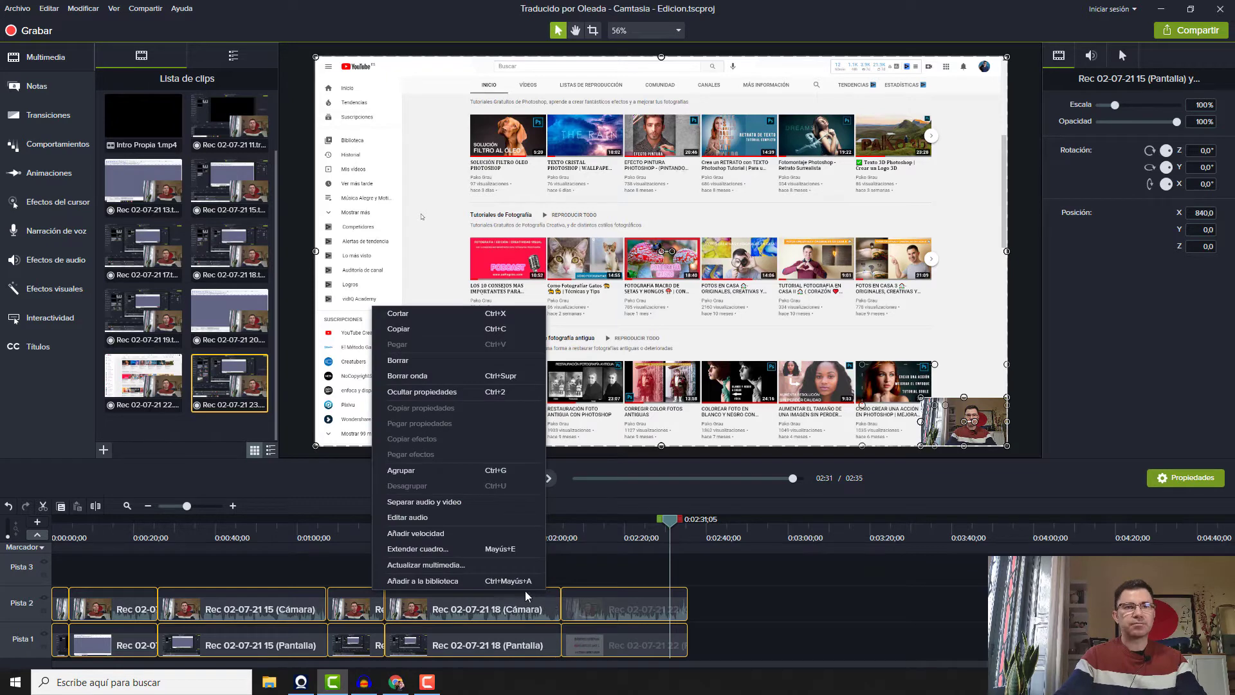
left_click(401, 503)
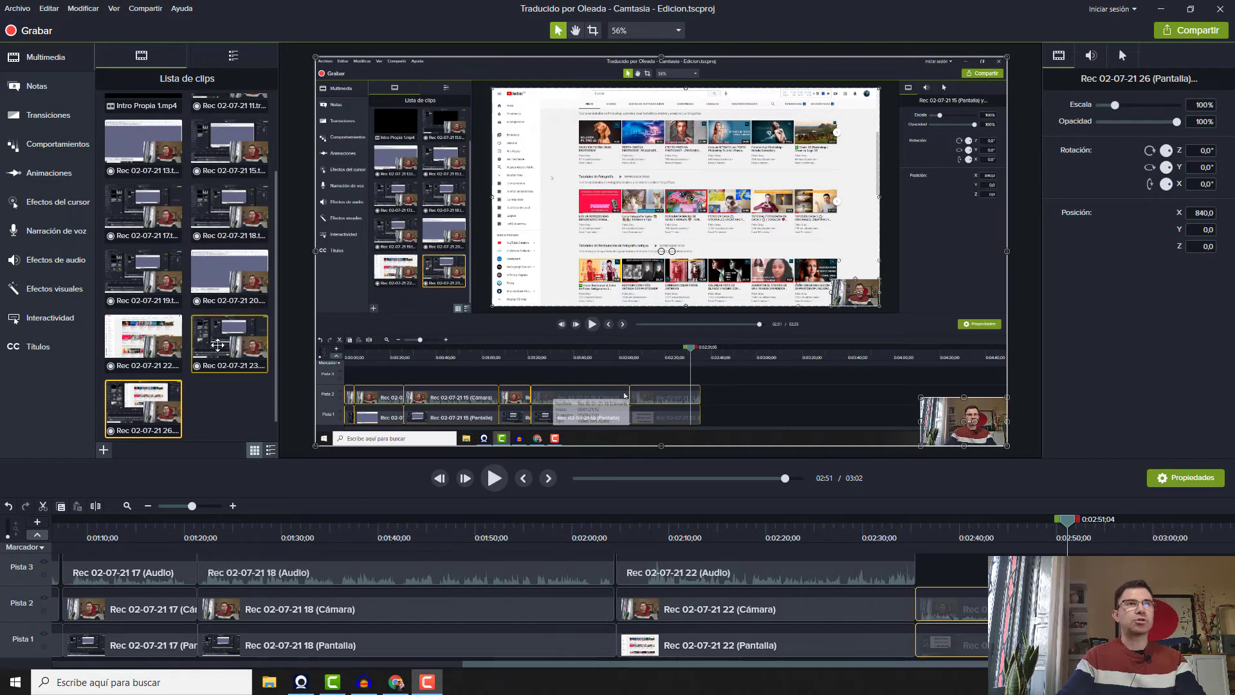
- Export only the project's audio as Prueba.wav in Wave format to the Audacity-Camtasia folder, replacing the existing file
left_click(135, 9)
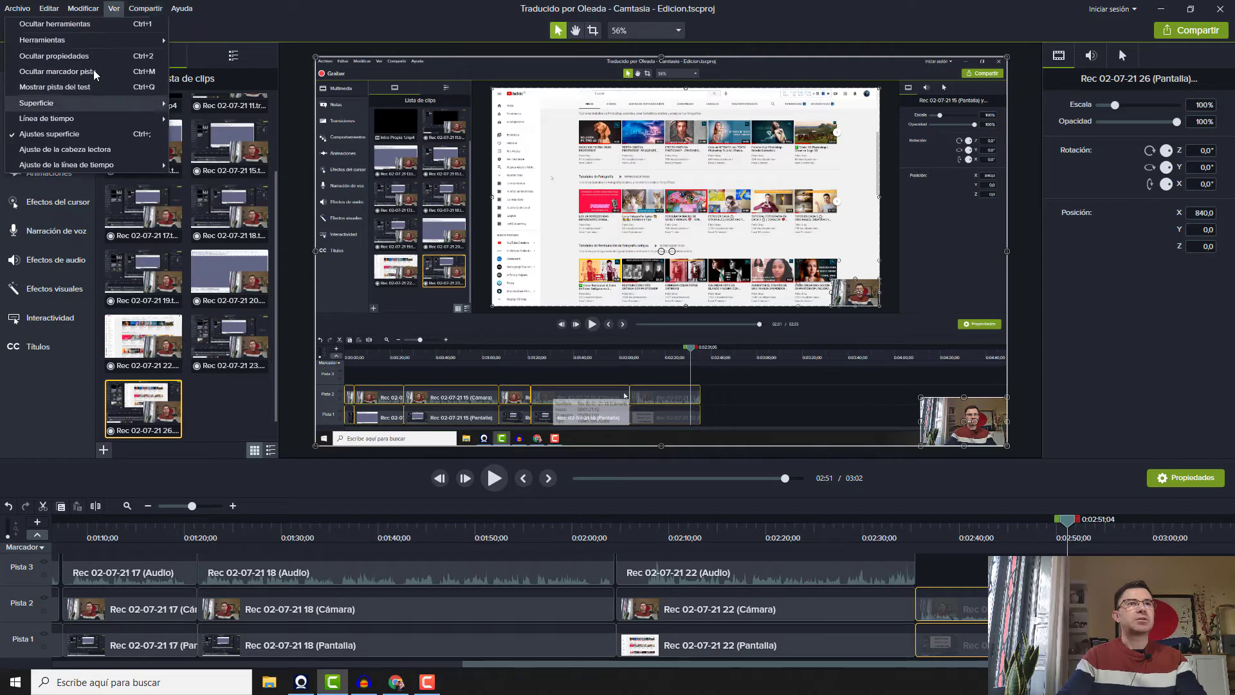
left_click(143, 9)
left_click(143, 10)
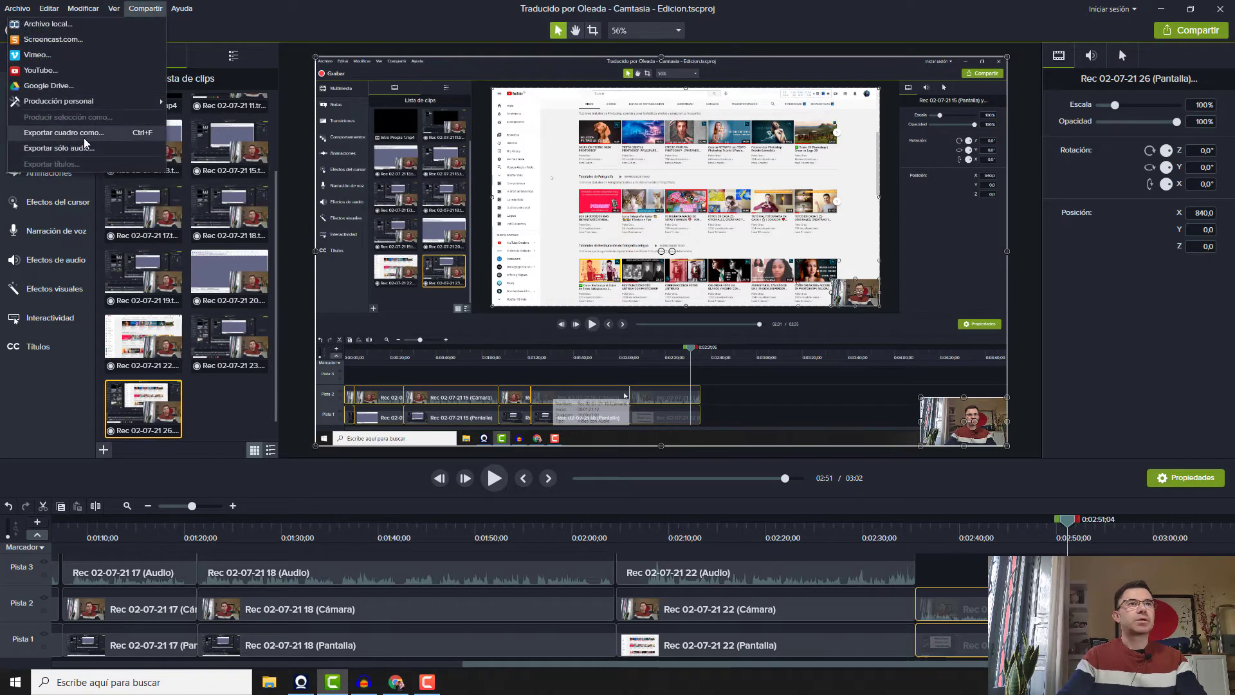
left_click(54, 148)
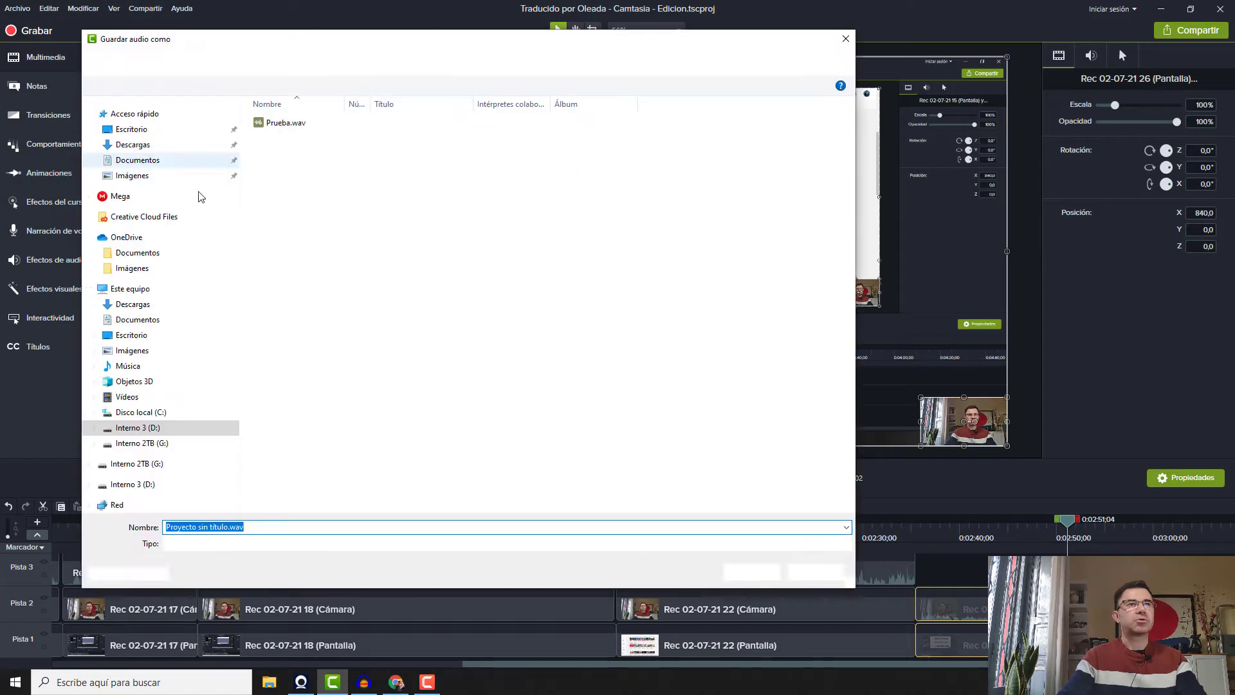
left_click(285, 125)
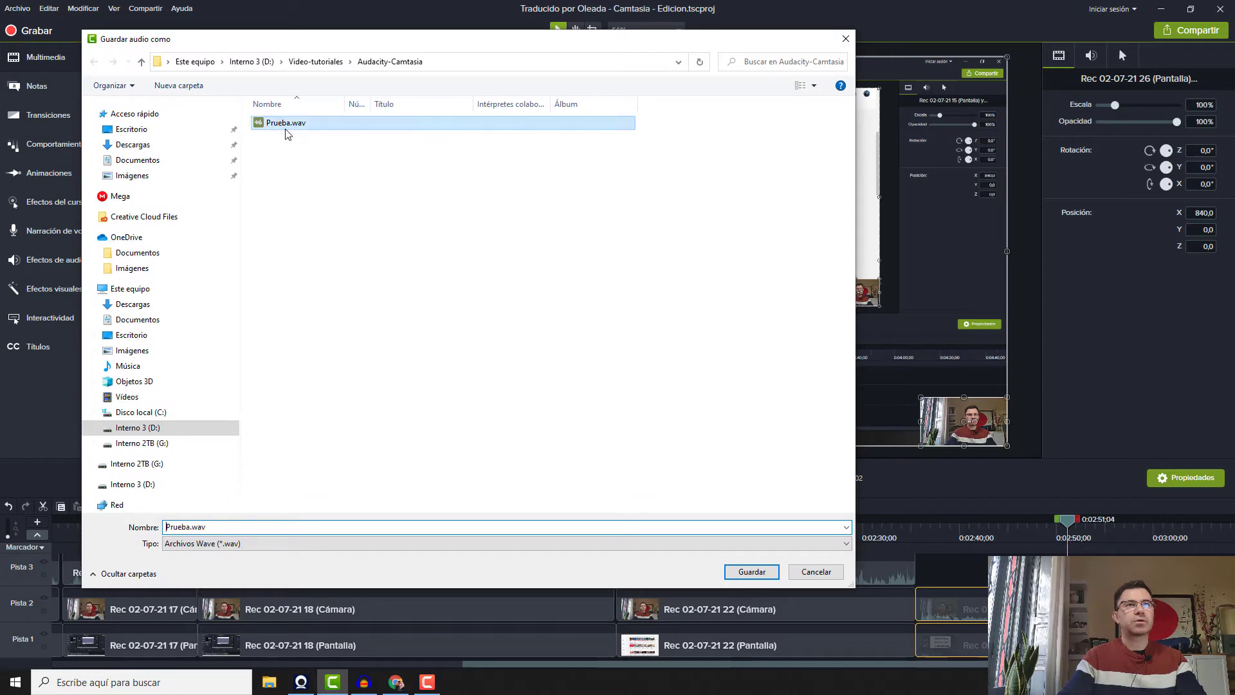
left_click(212, 547)
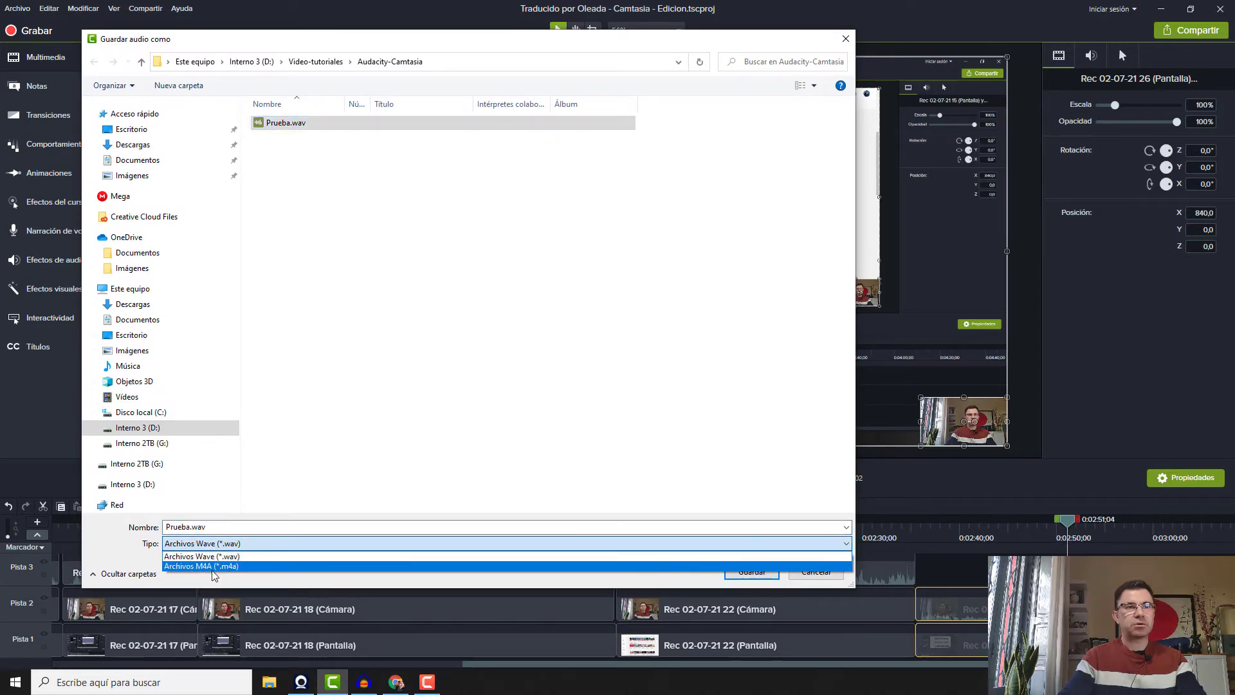
left_click(241, 546)
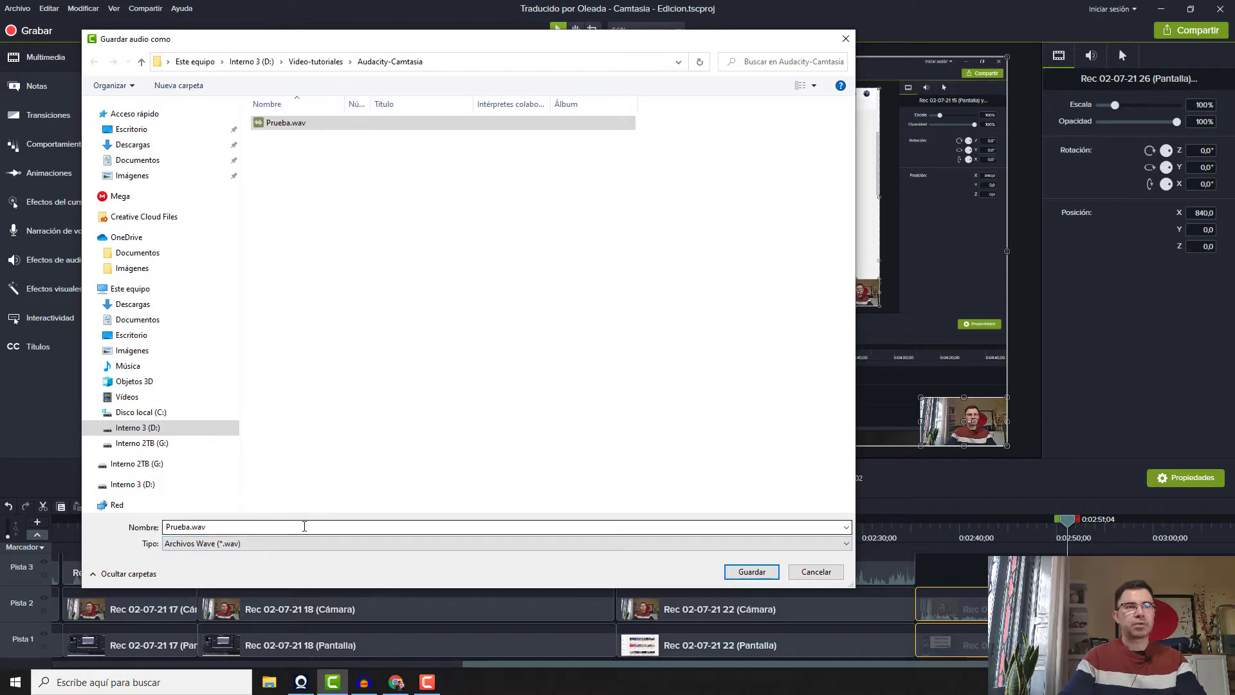
left_click(734, 571)
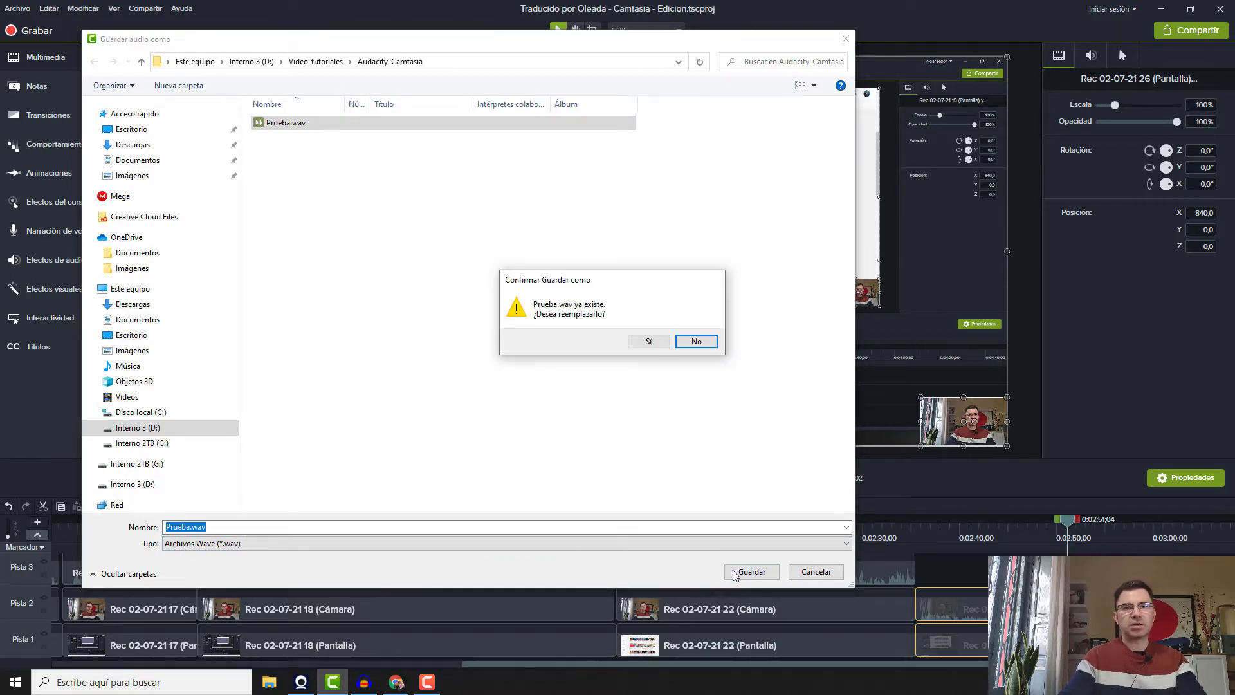
left_click(636, 342)
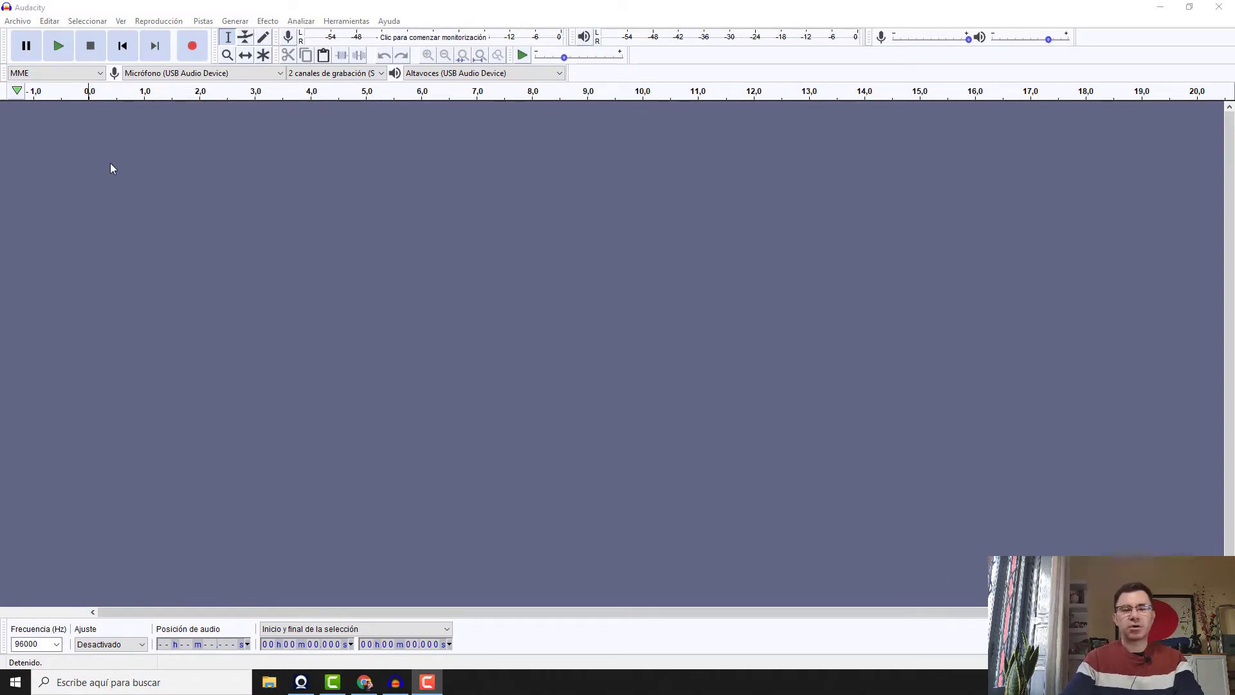
- In Audacity, open Prueba.wav from the Audacity-Camtasia folder
left_click(18, 20)
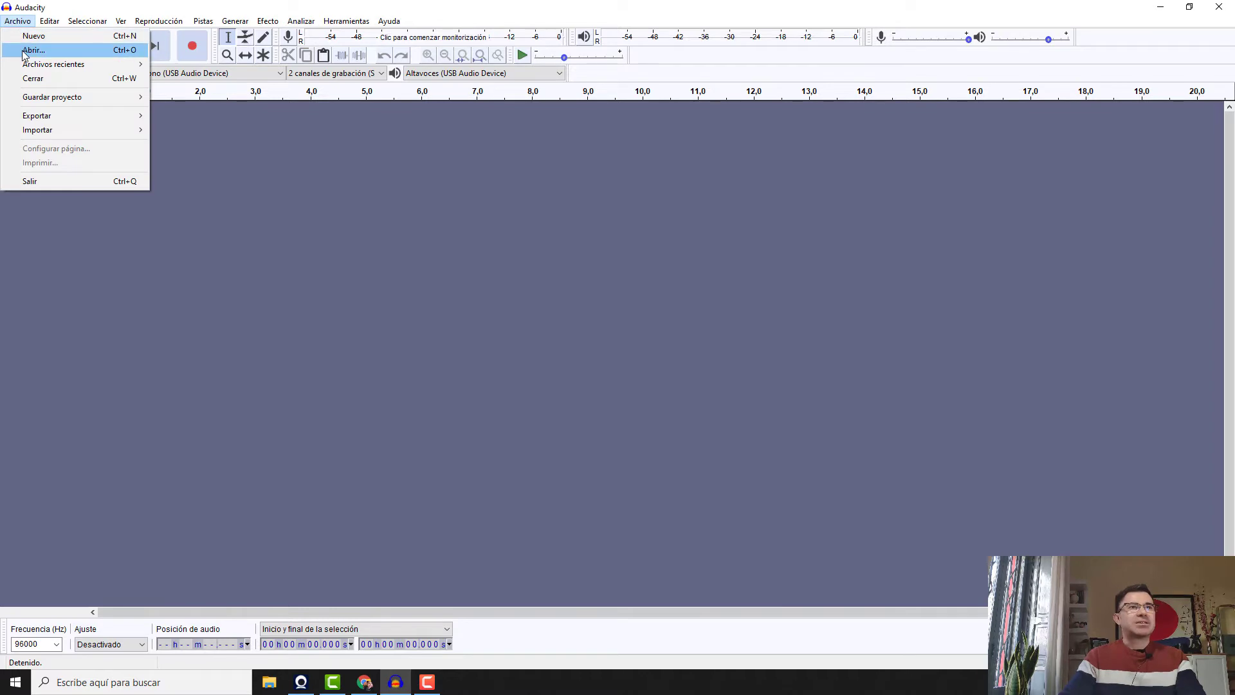
left_click(23, 49)
left_click(265, 143)
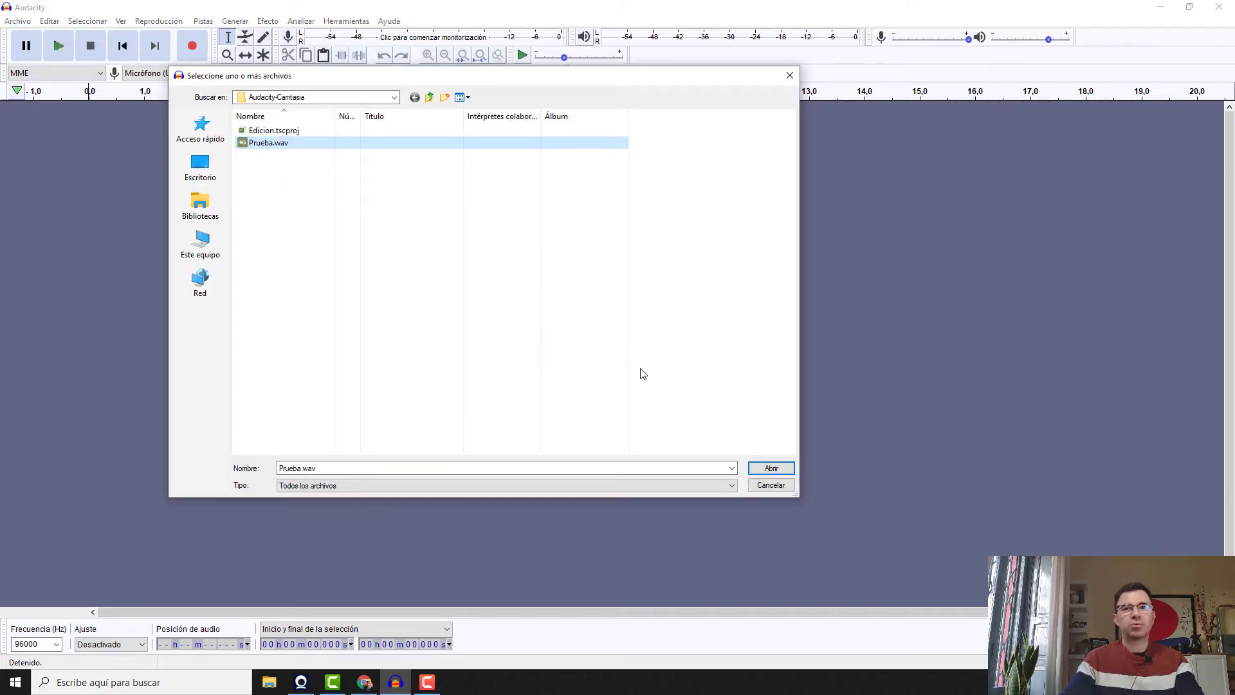
left_click(772, 468)
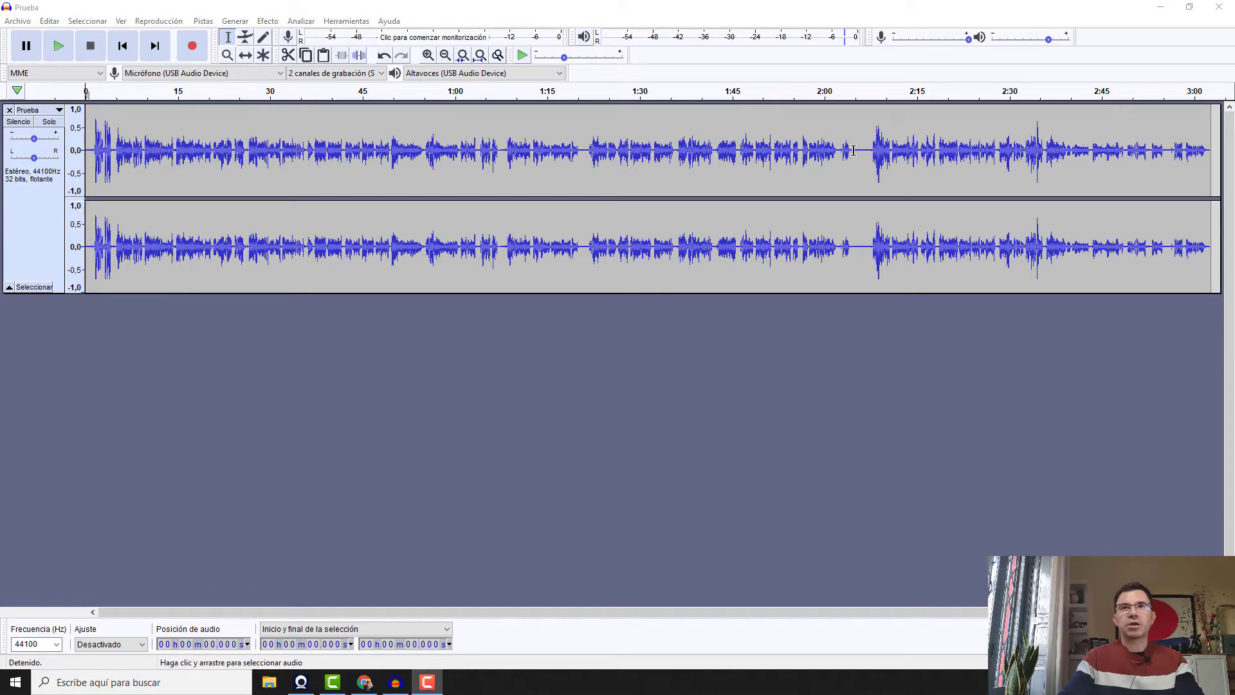
- Capture a noise profile with Noise Reduction from the silent stretch between about 2:04.4 and 2:07.4
left_click_drag(852, 150, 873, 151)
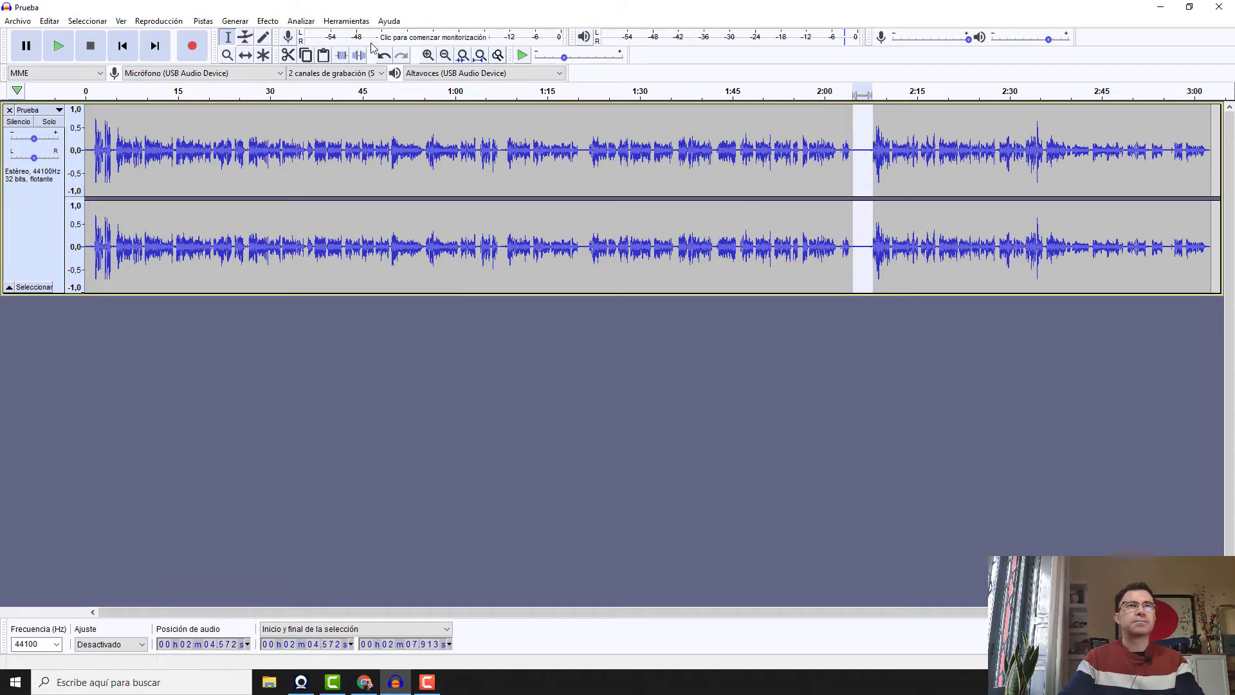
left_click(885, 169)
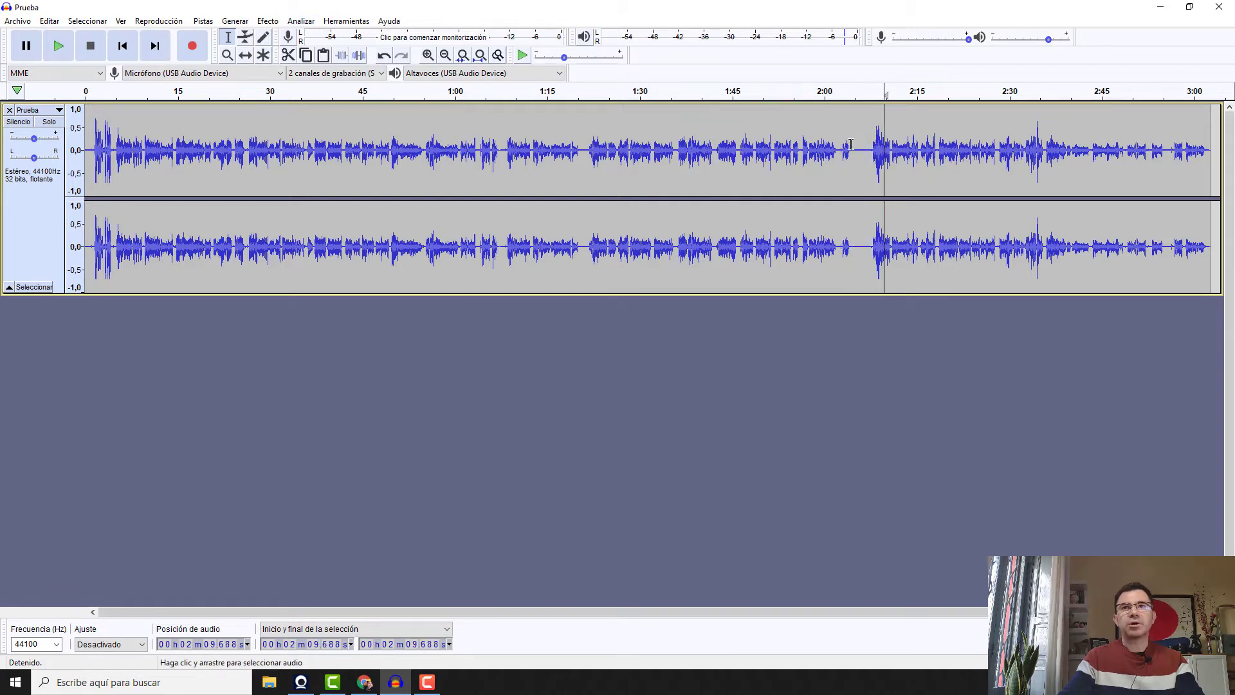
left_click_drag(850, 144, 870, 146)
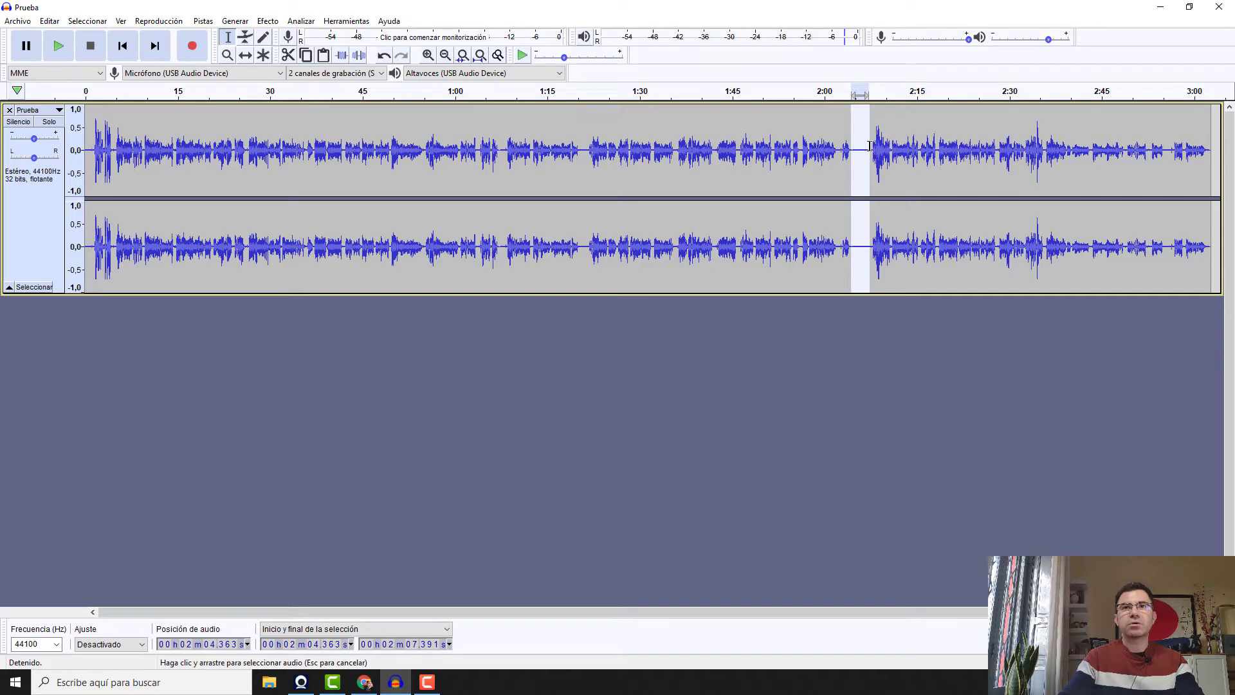
left_click(268, 21)
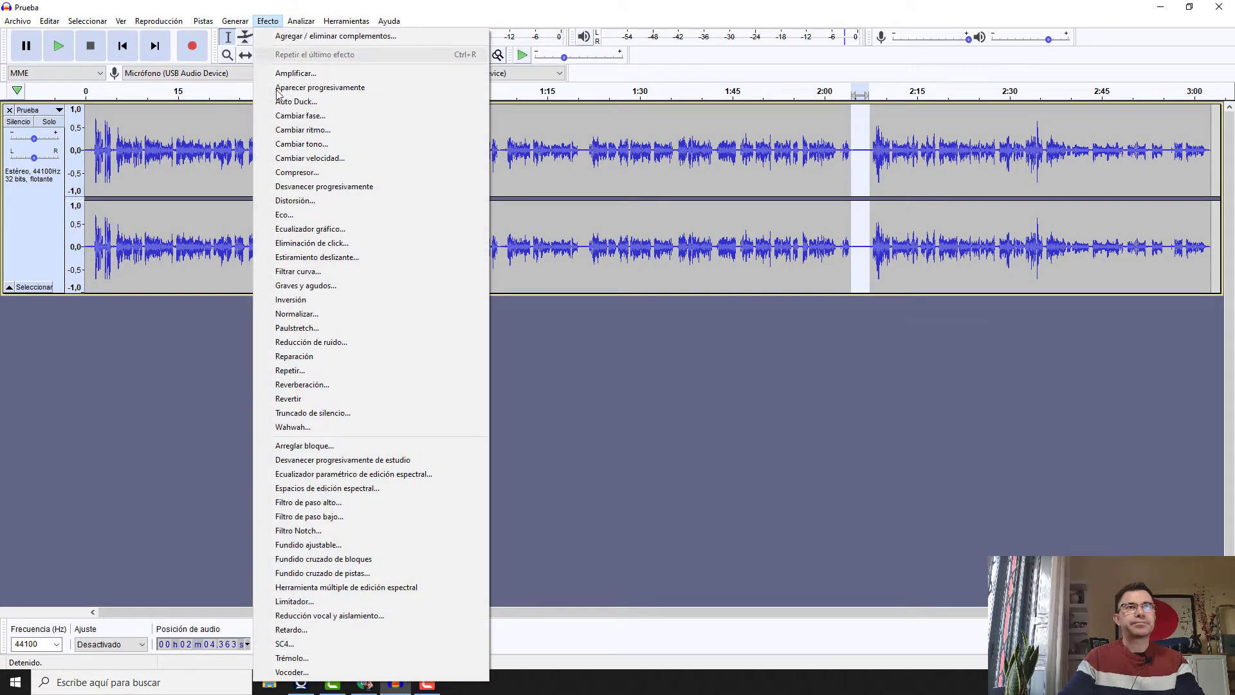
left_click(312, 341)
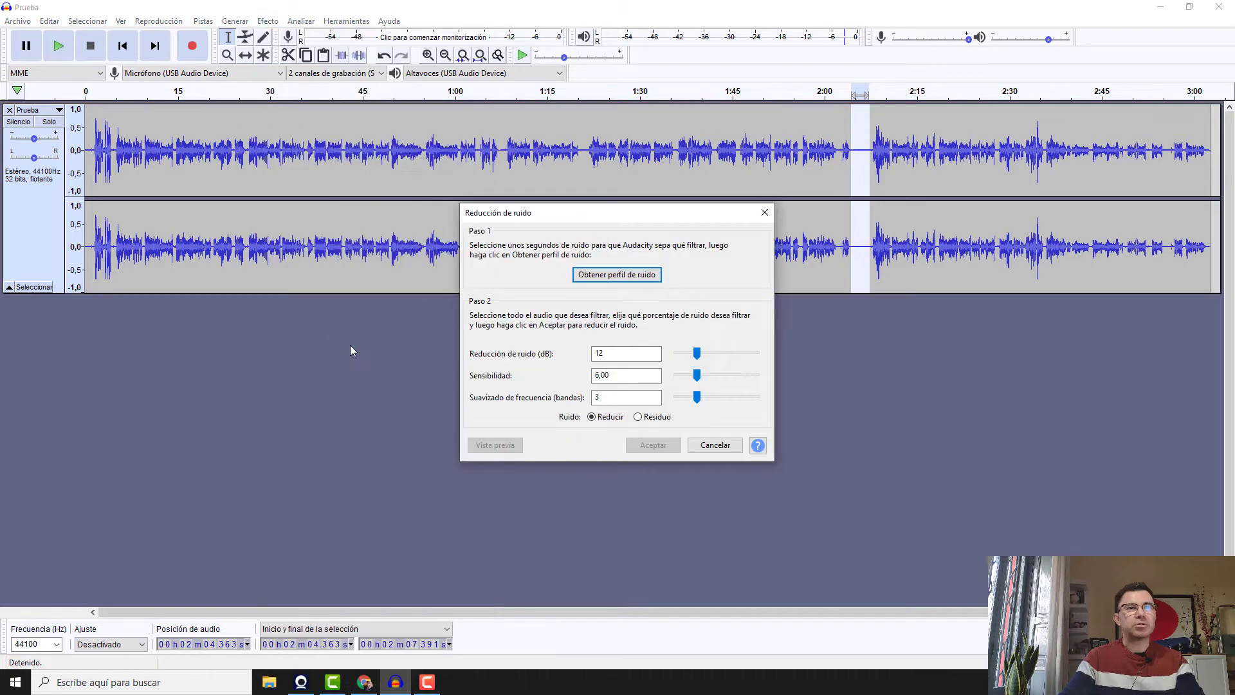
left_click(612, 275)
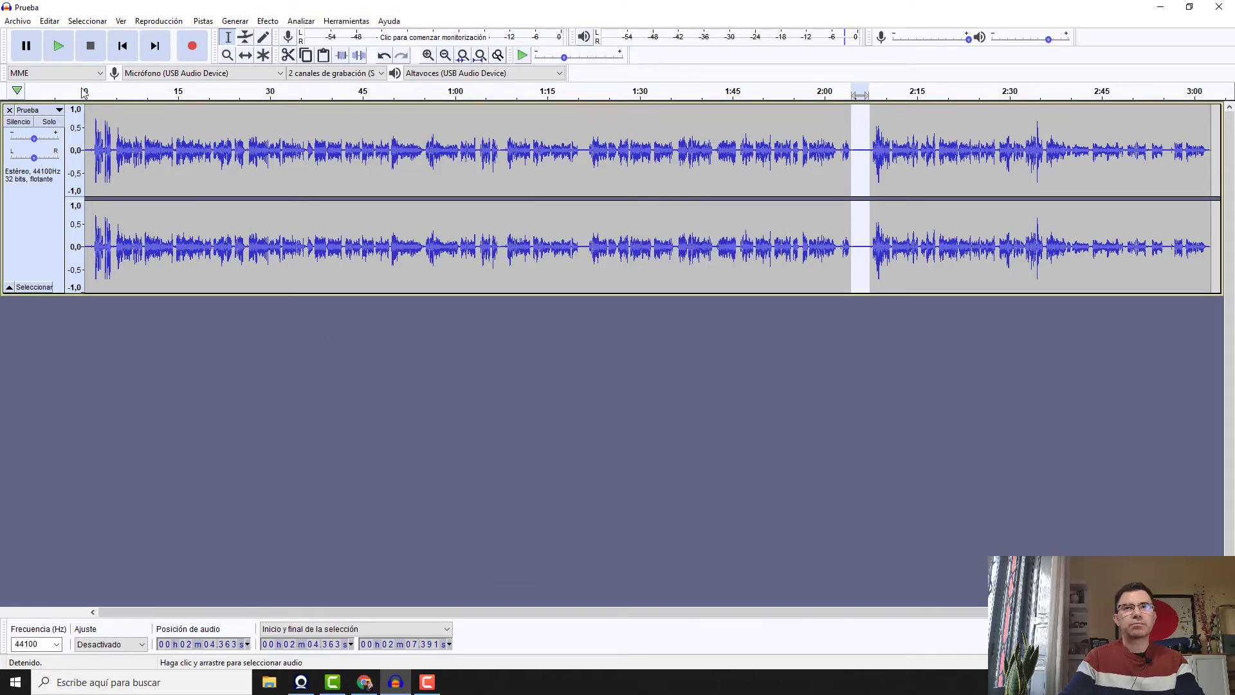
- Select the entire track and apply Noise Reduction with the captured profile, keeping the current settings
left_click(50, 22)
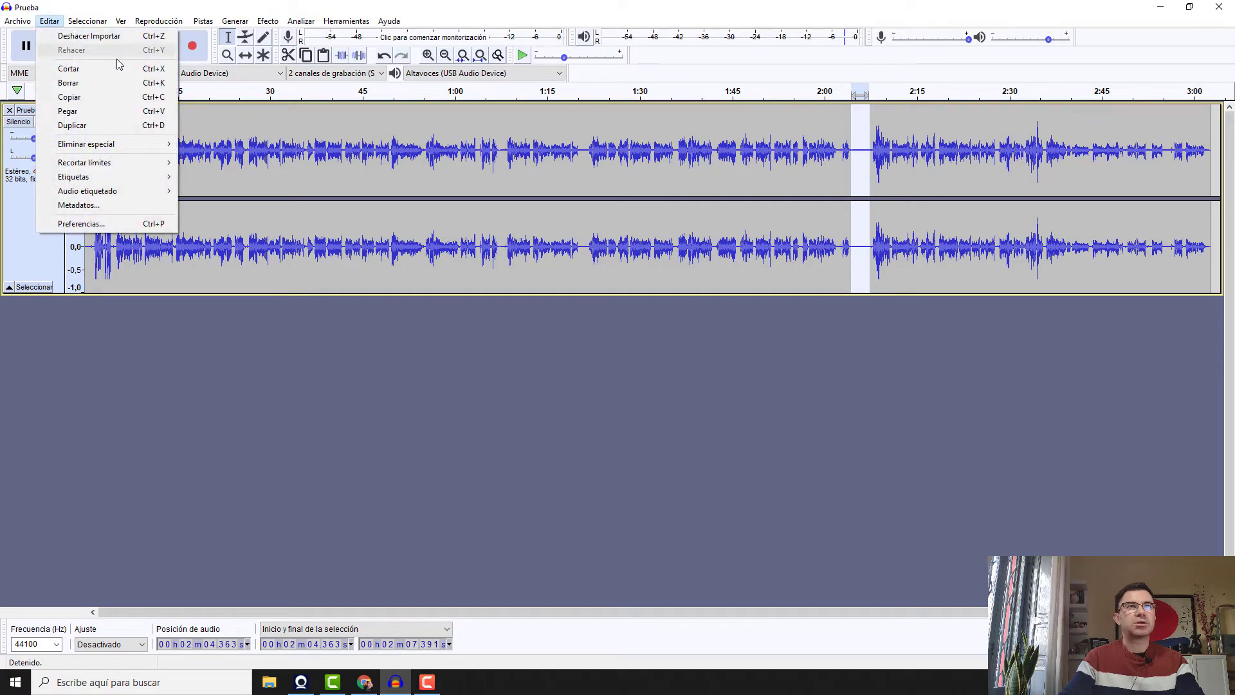
mouse_move(94, 24)
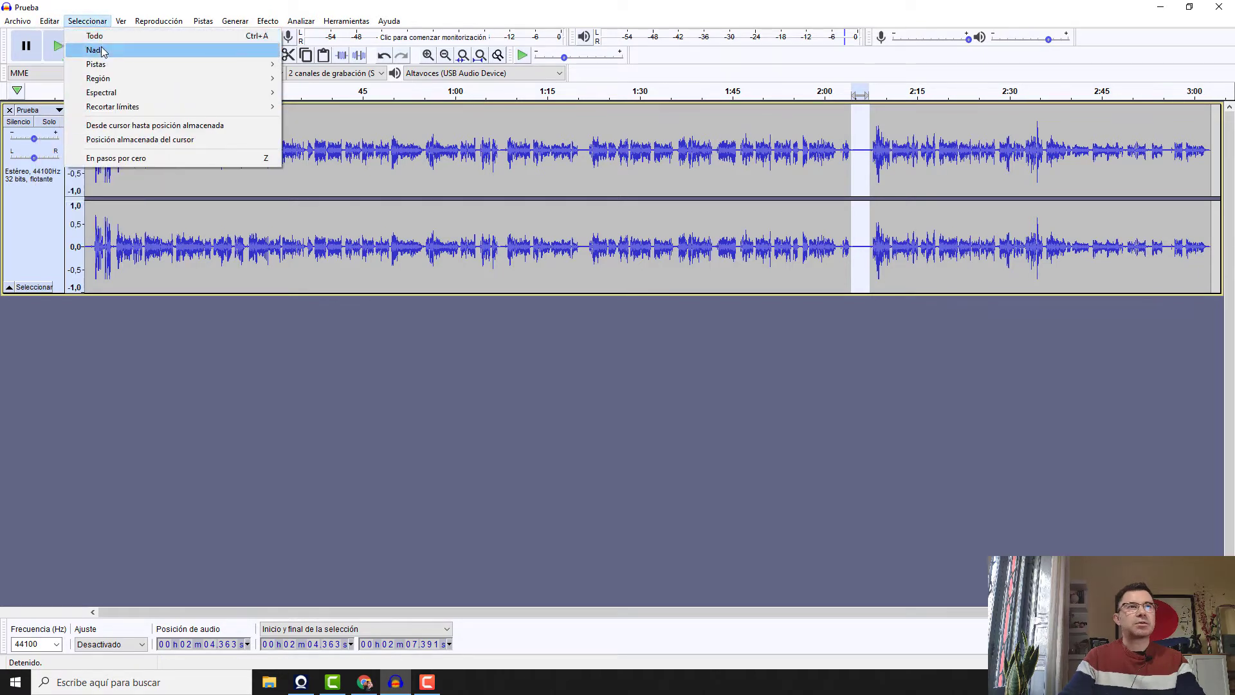
left_click(122, 37)
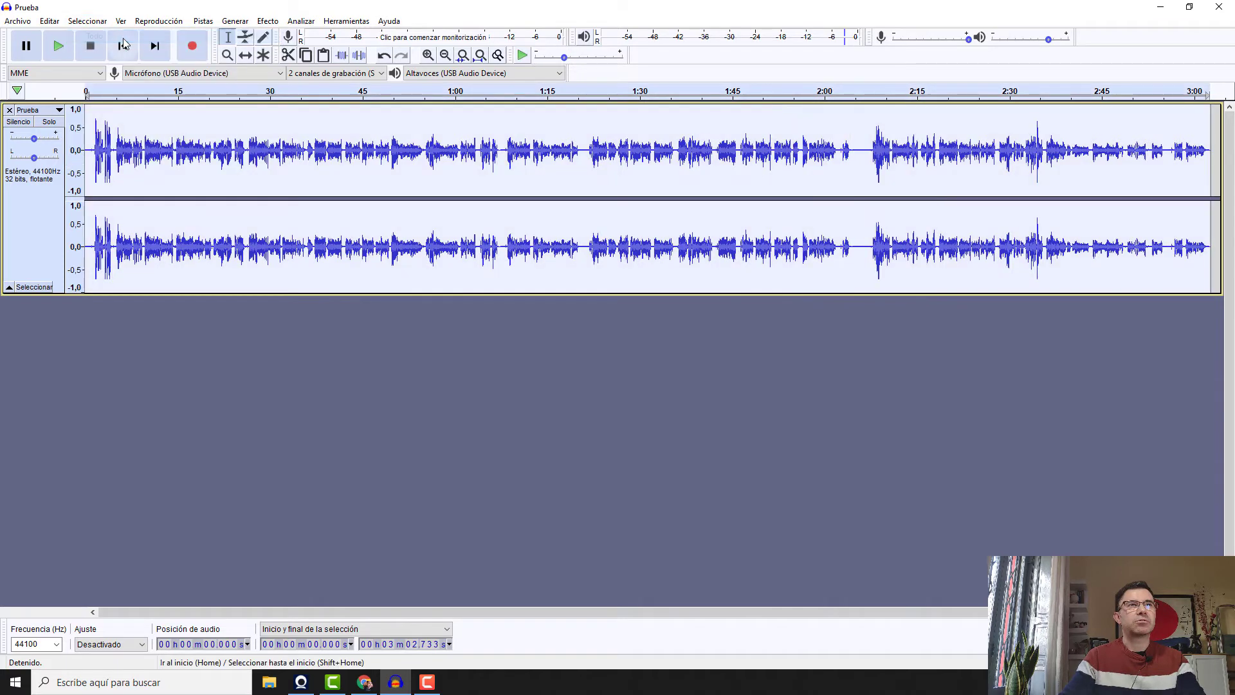
left_click(268, 21)
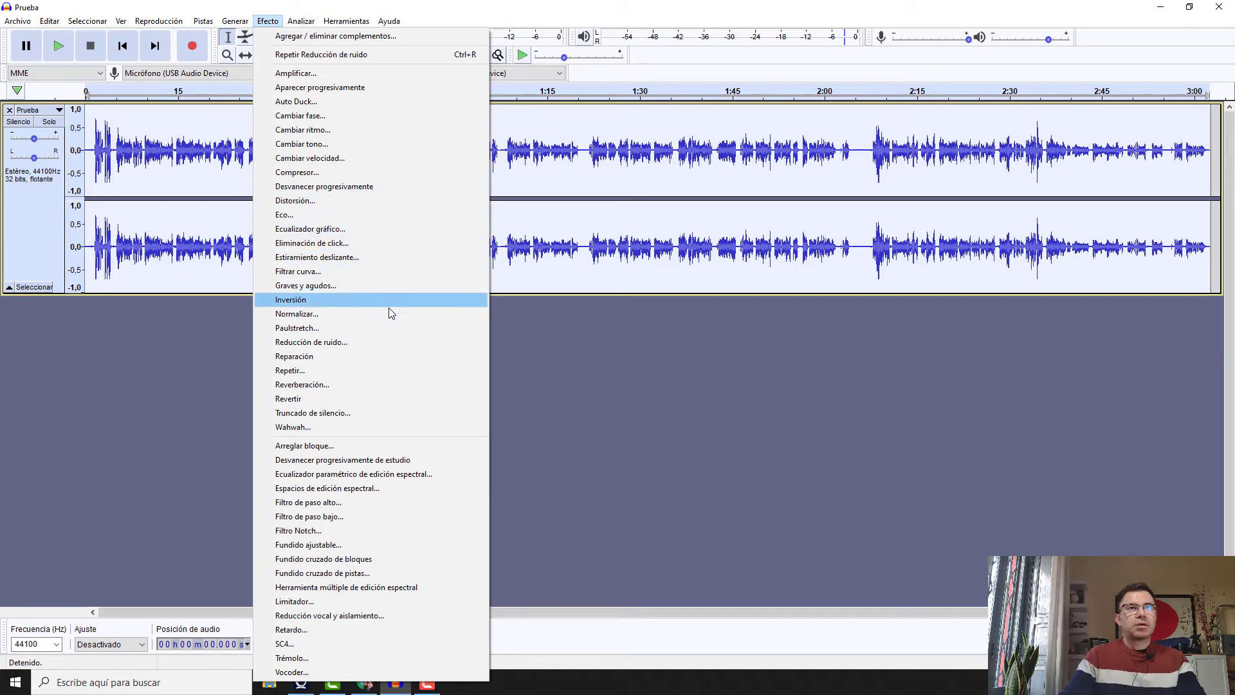
left_click(384, 343)
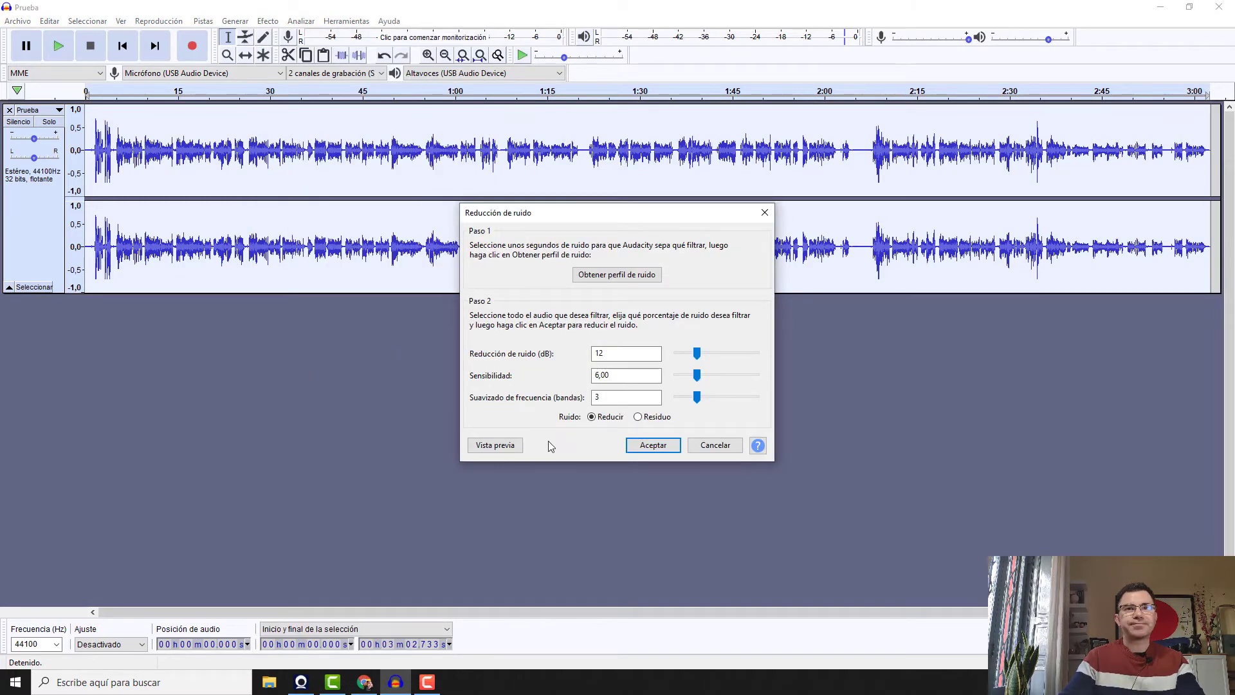
left_click(650, 446)
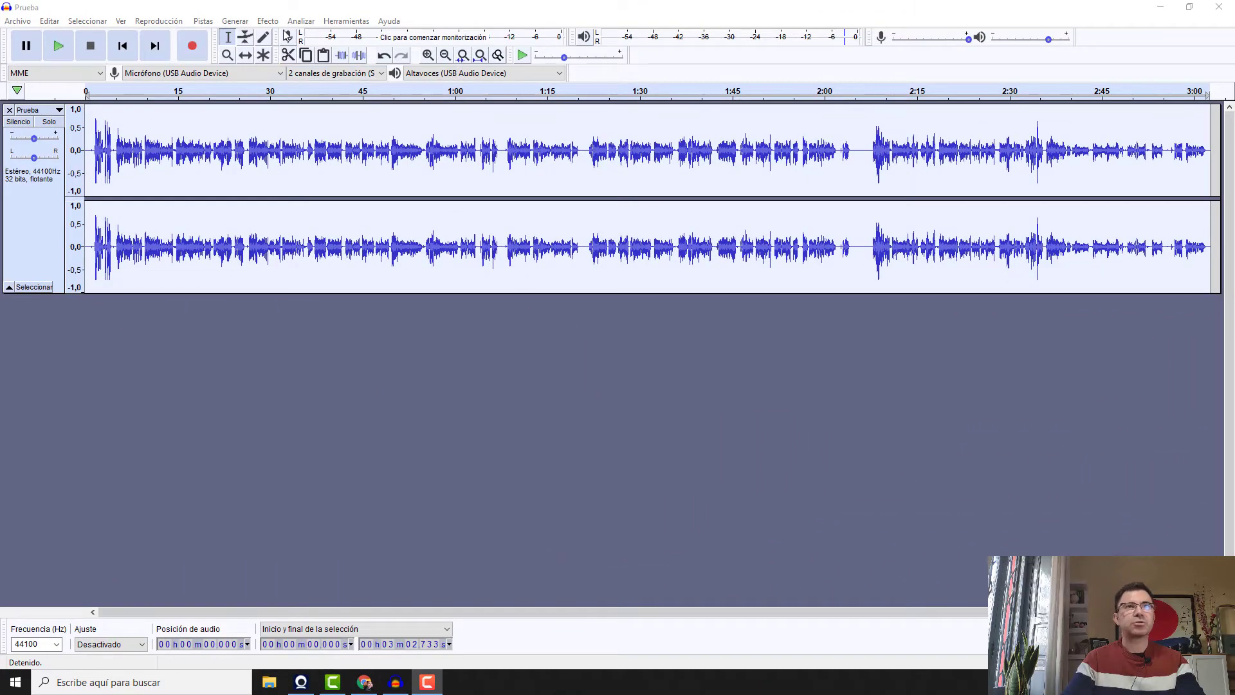
- Apply the Compressor effect to the whole track with its current settings
left_click(267, 21)
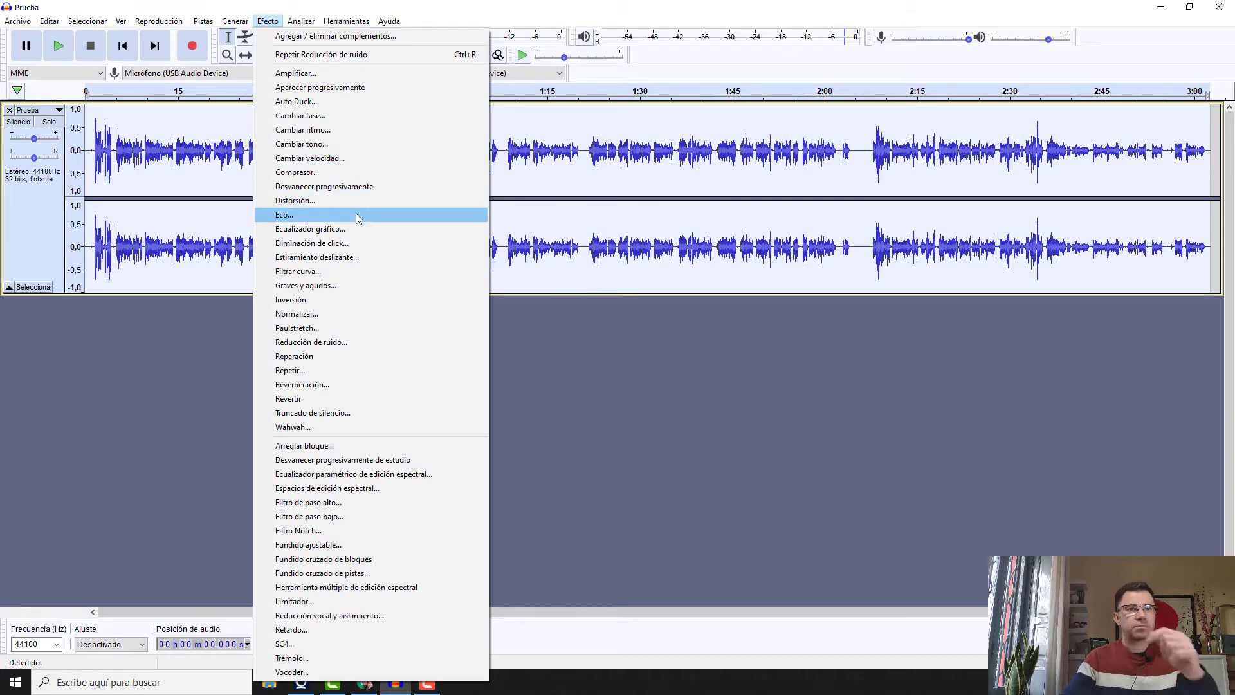
left_click(346, 173)
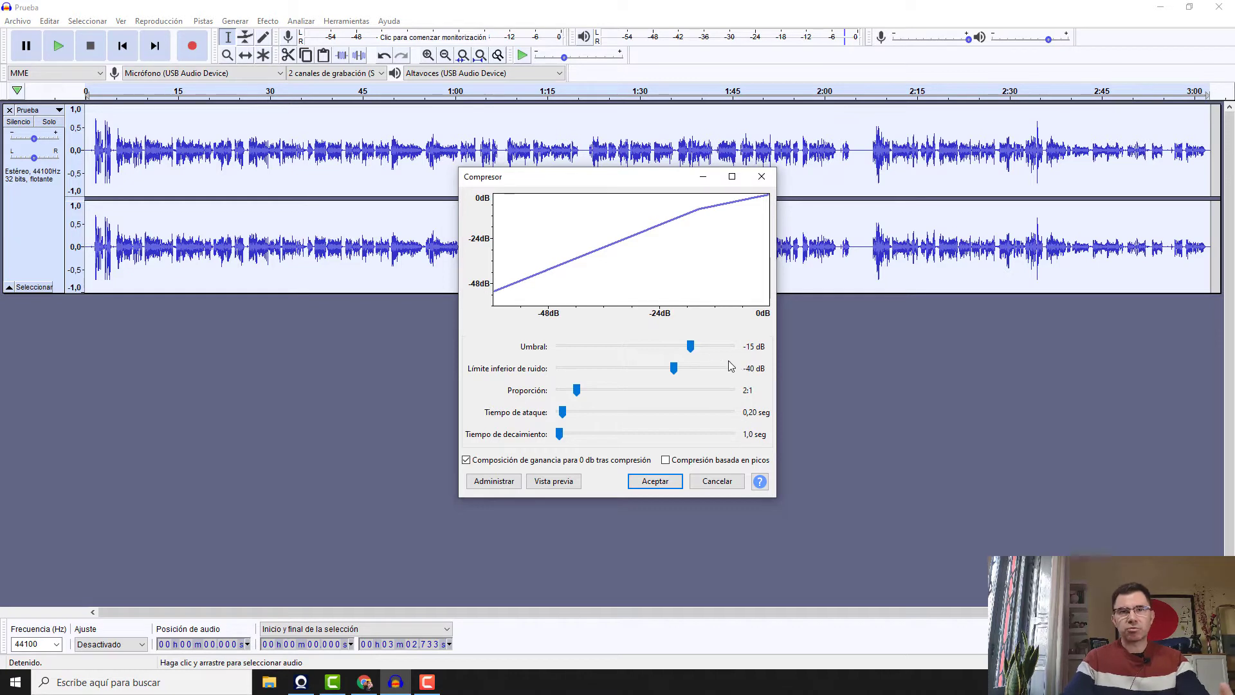
left_click(655, 482)
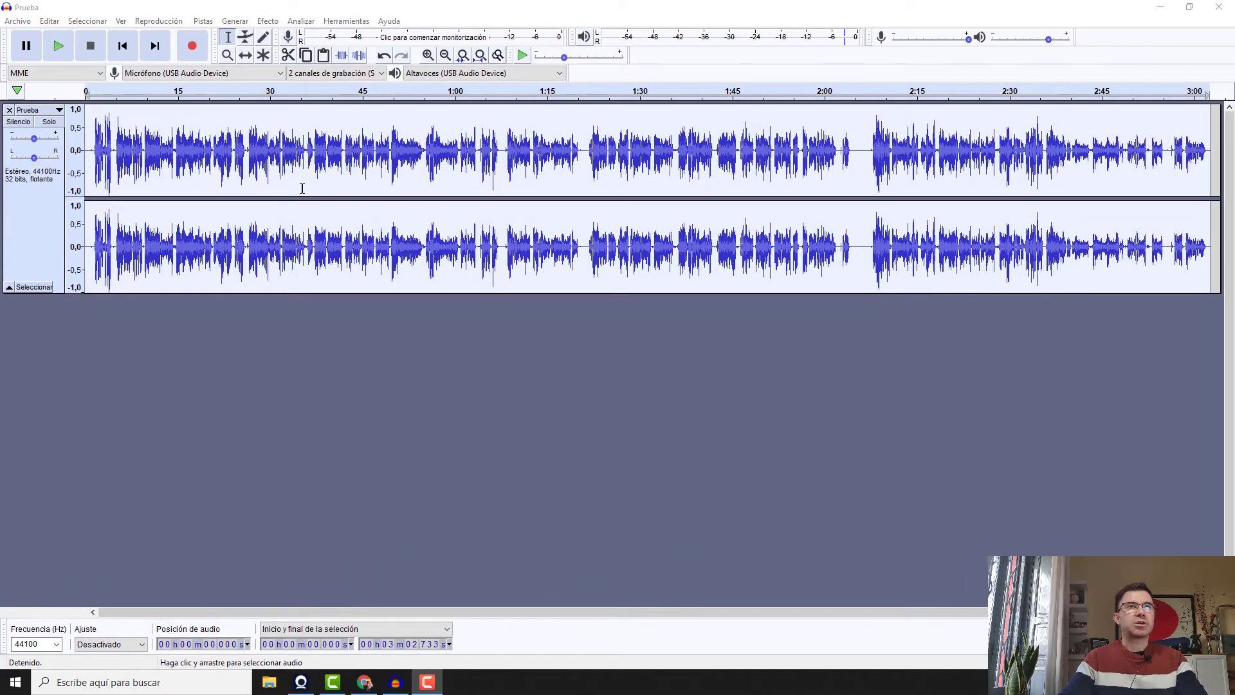
- Start the Filter Curve effect for the whole track and load the factory preset Realce de graves
left_click(277, 23)
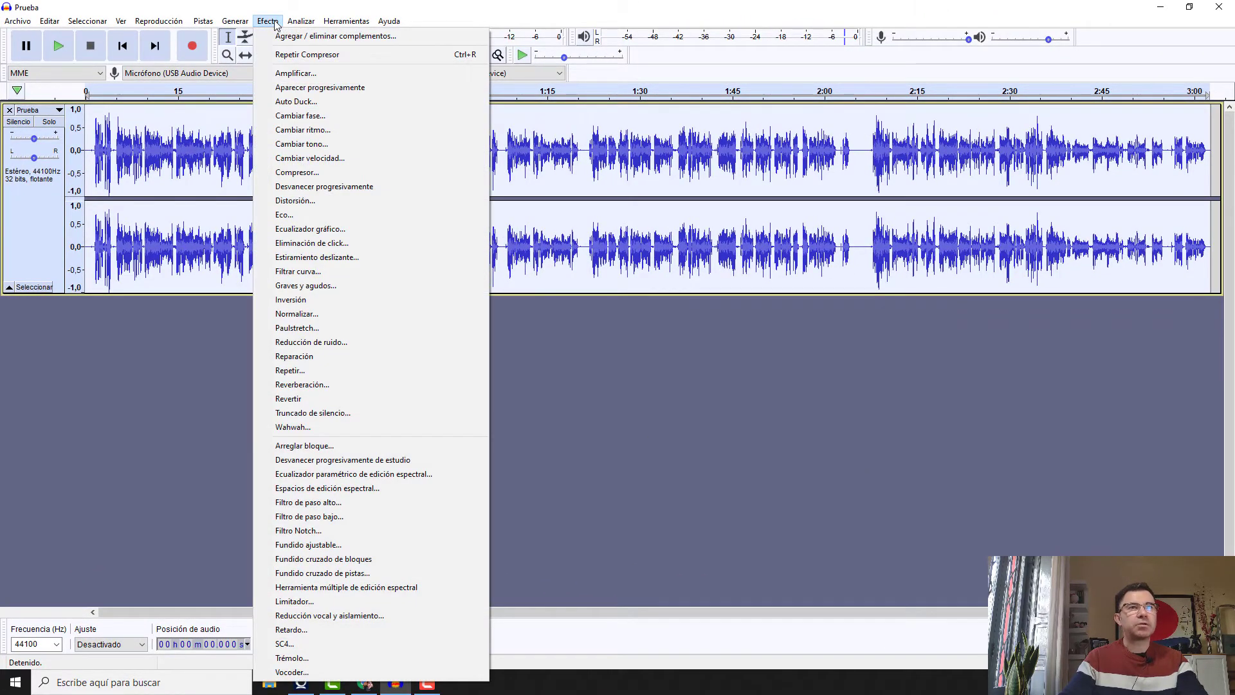
left_click(325, 272)
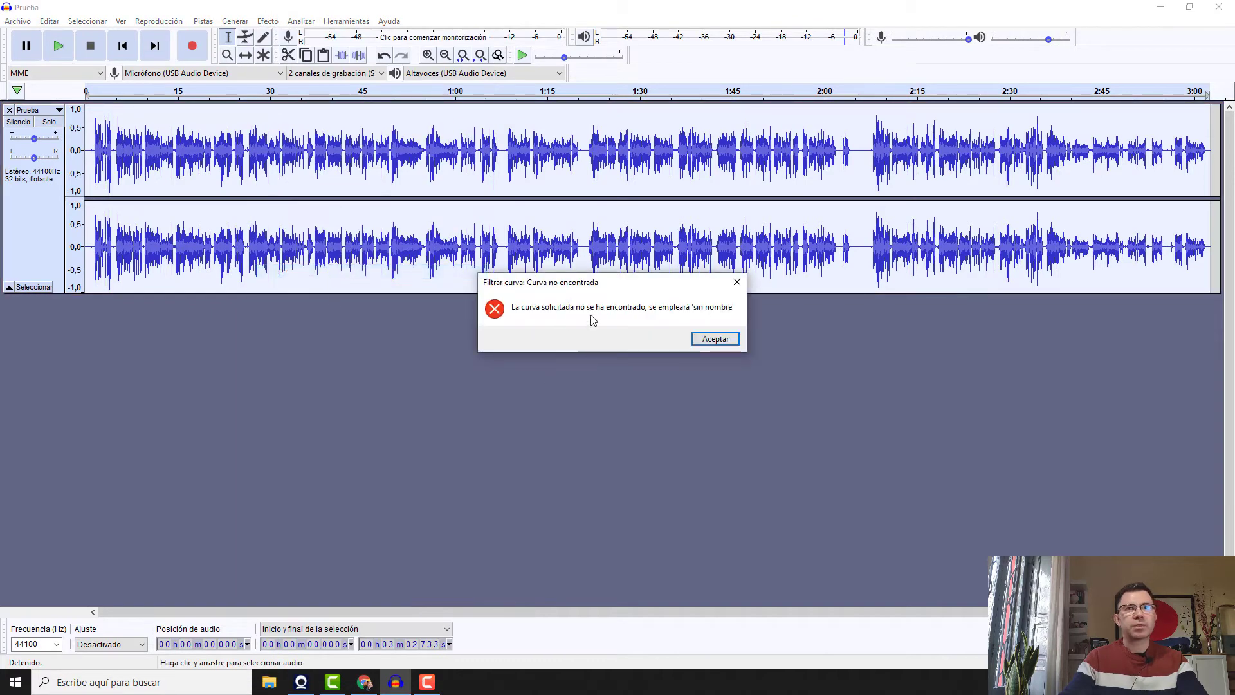
left_click(715, 339)
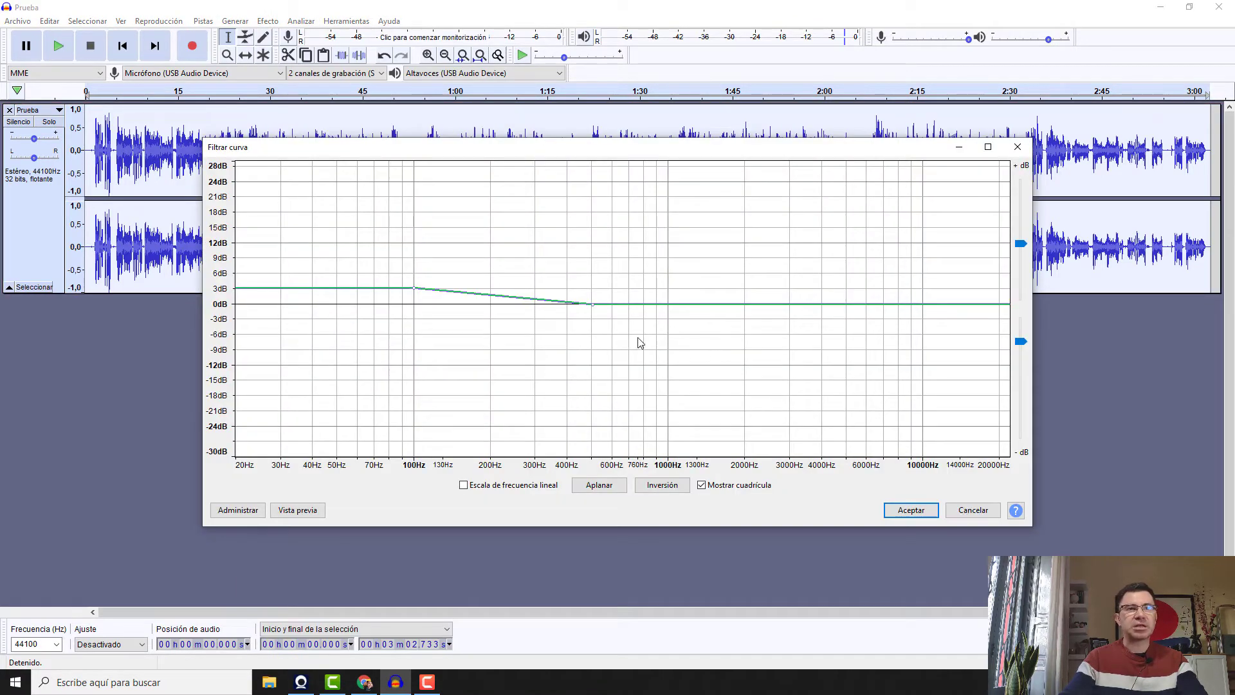
left_click(240, 510)
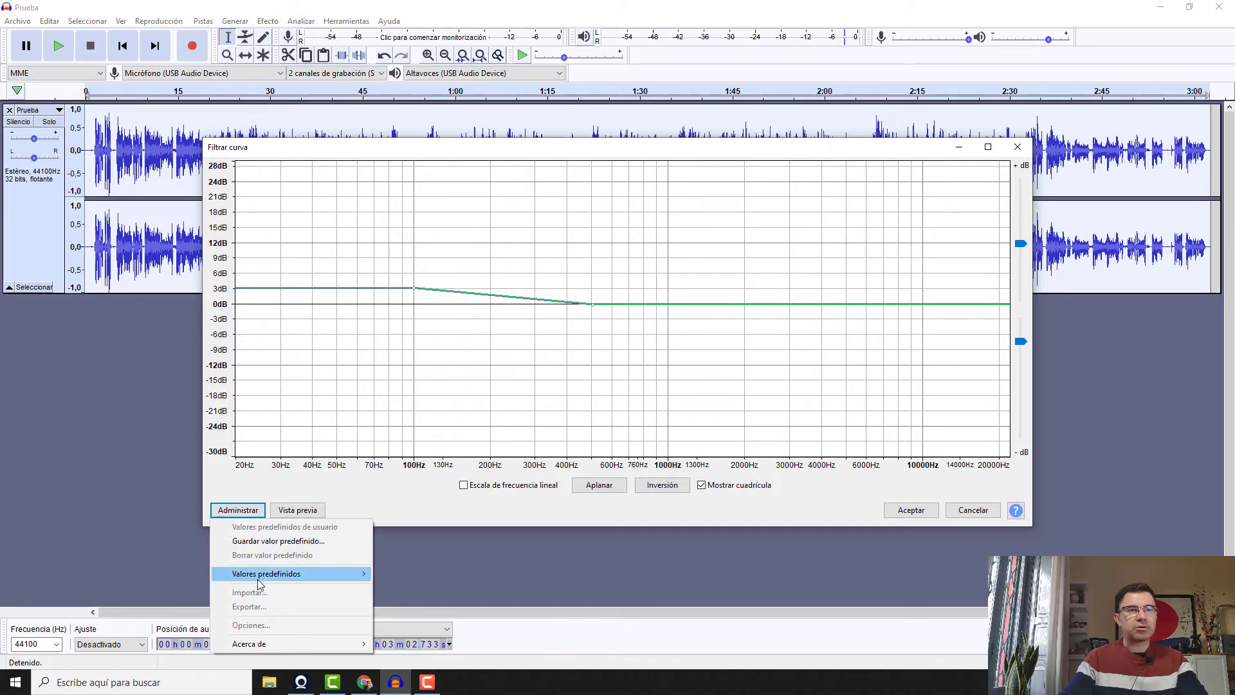
mouse_move(327, 575)
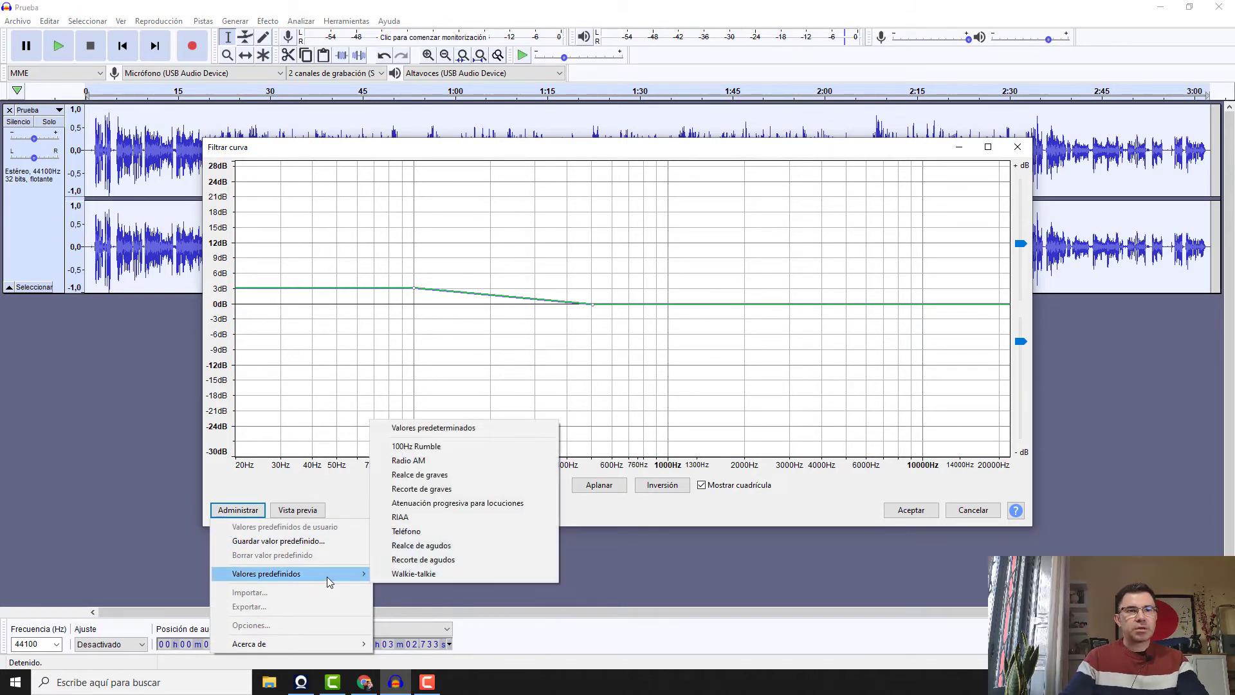
left_click(419, 475)
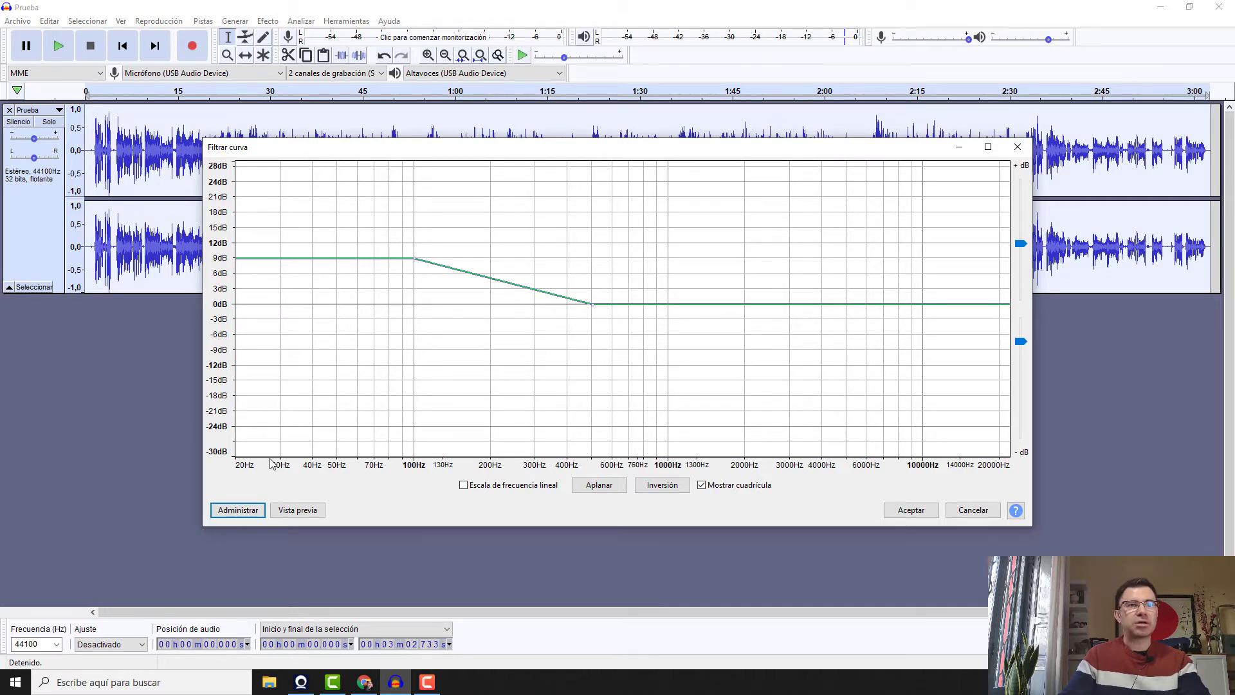
- Preview the bass boost curve, lower its 100 Hz point to about 3 dB, and apply the Filter Curve effect
left_click(290, 511)
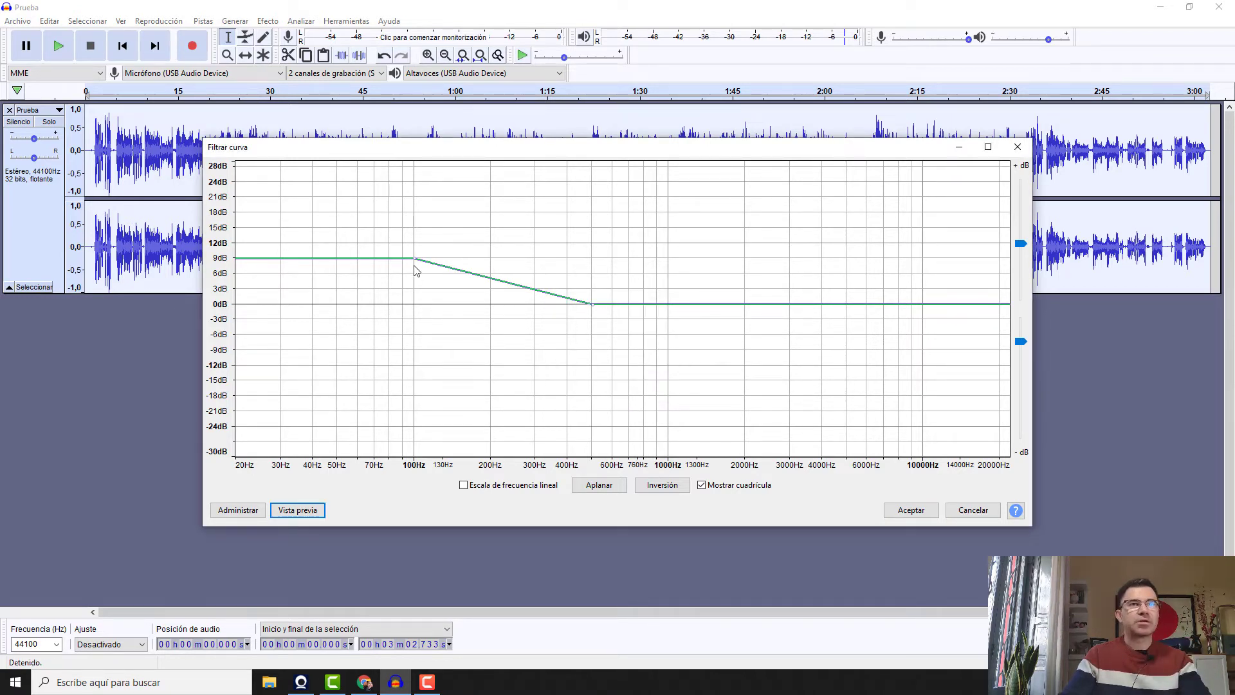
left_click_drag(415, 260, 415, 287)
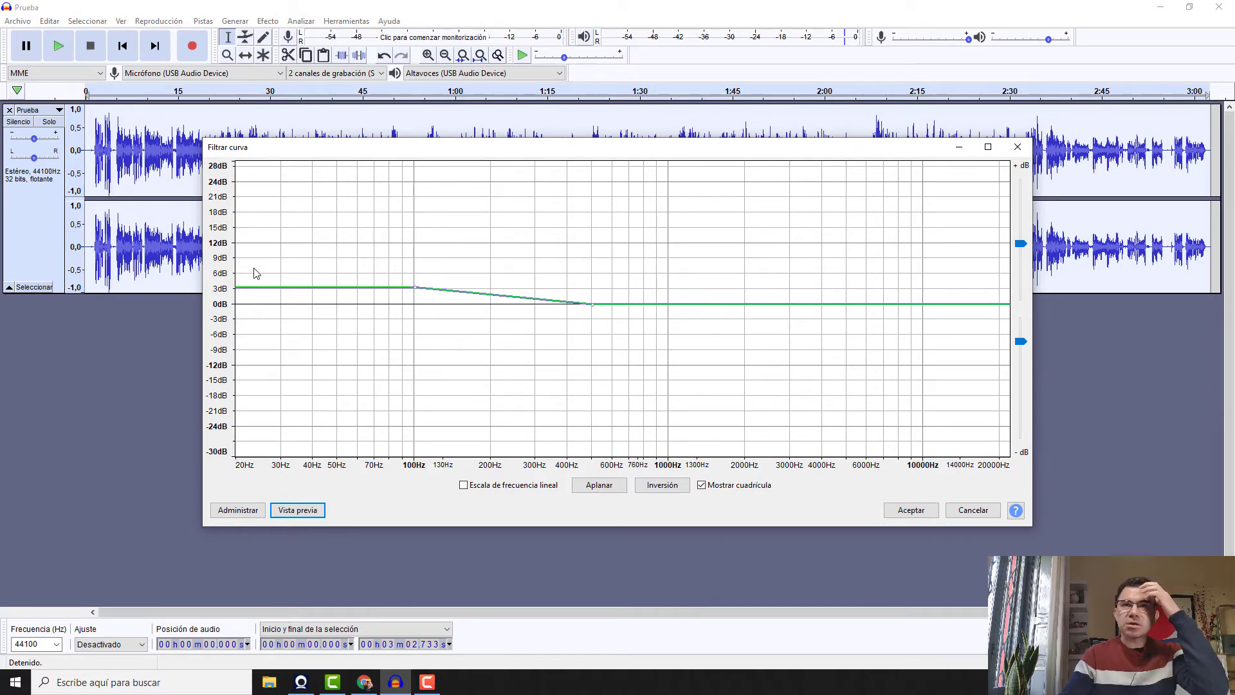
left_click(909, 512)
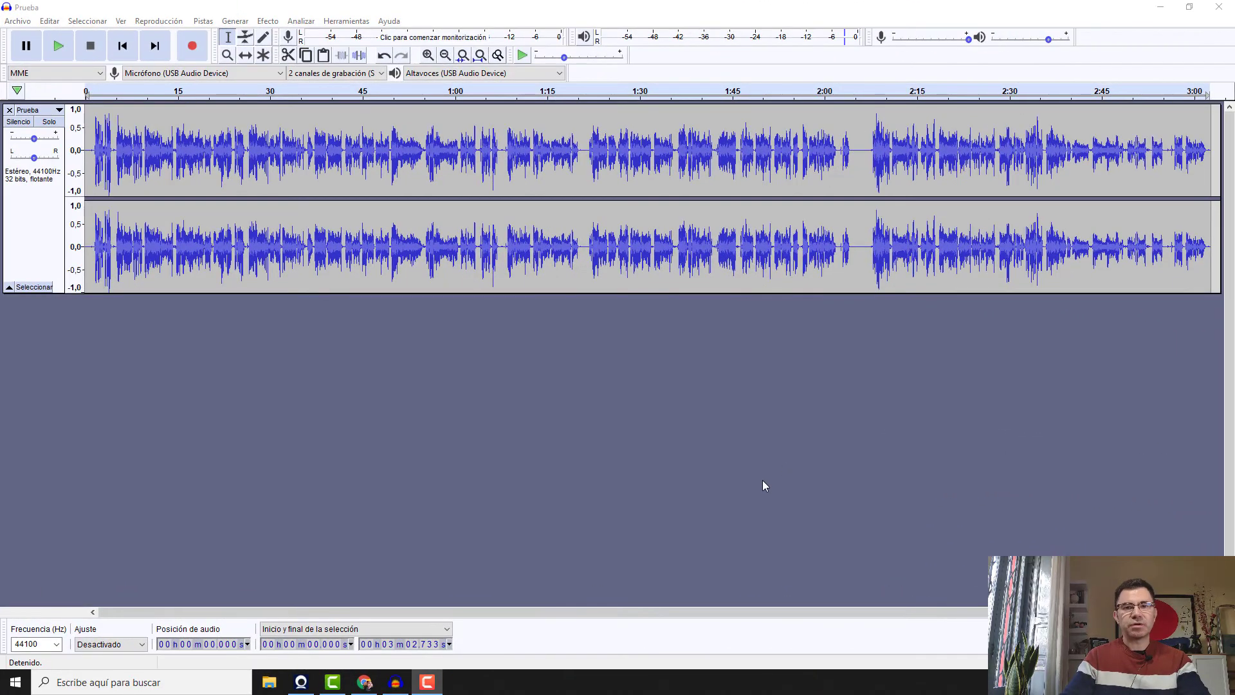
left_click(267, 21)
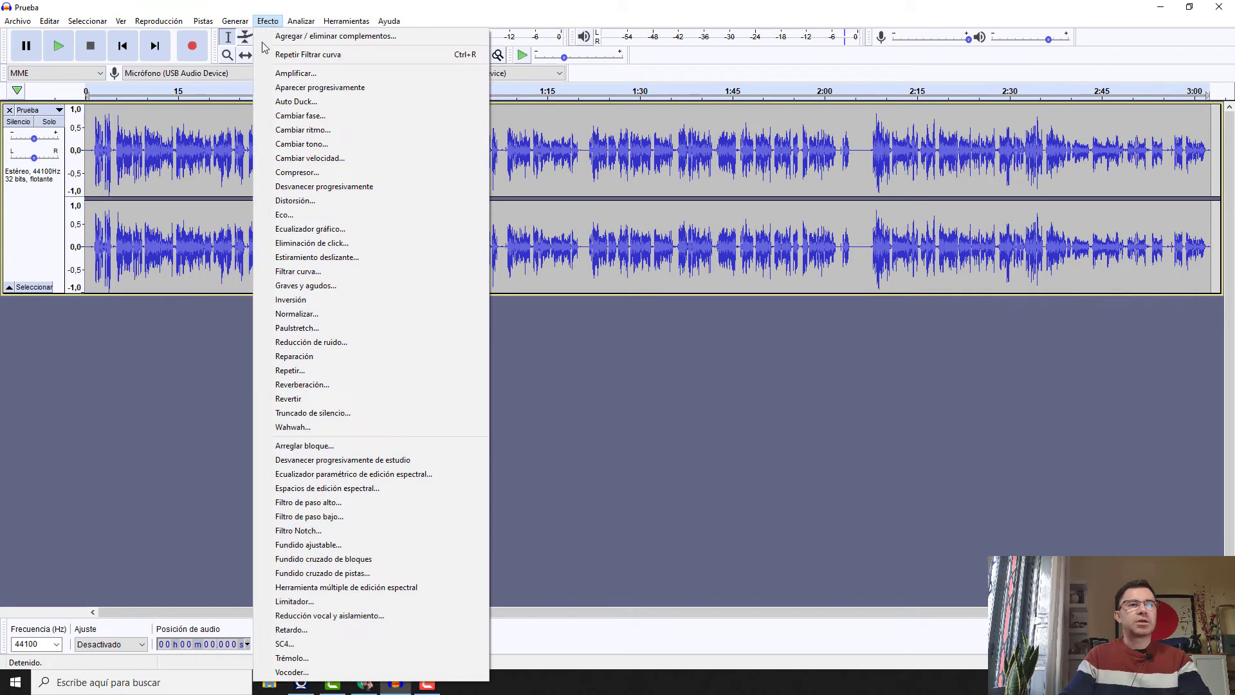
left_click(339, 604)
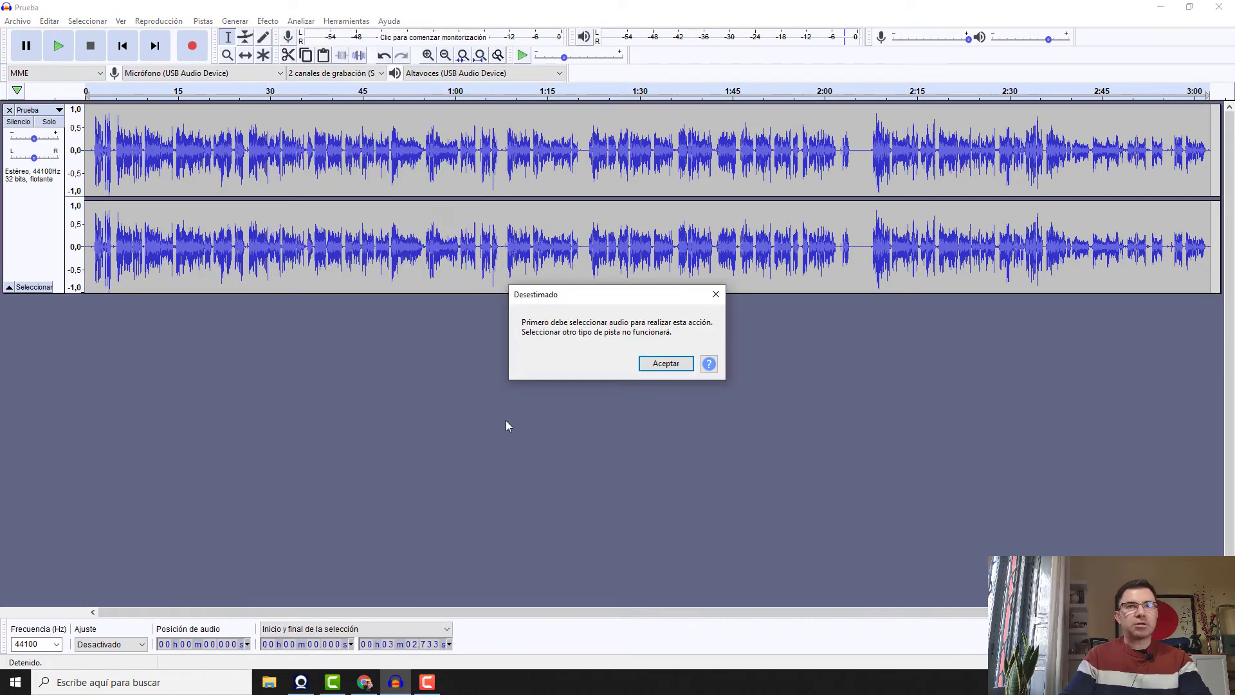
left_click(654, 365)
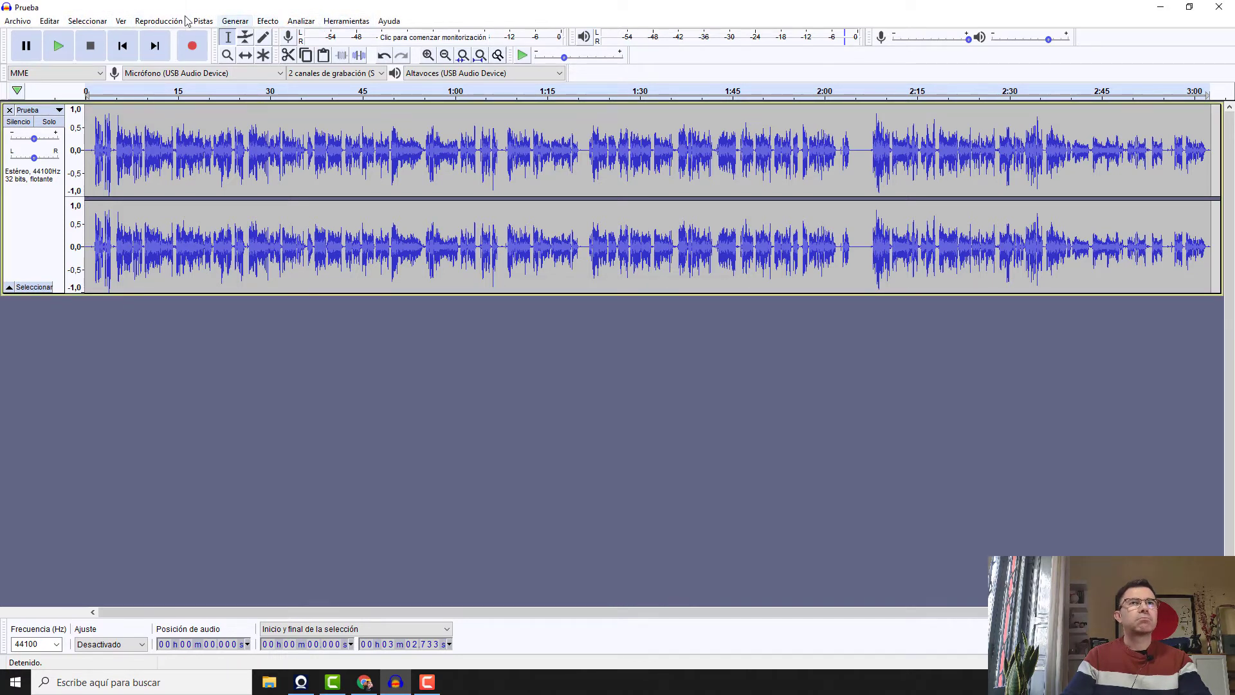
- Select the entire track and apply the Limiter with type Límite fuerte, limiting to -3 dB with a 10 ms hold
left_click(87, 20)
left_click(108, 36)
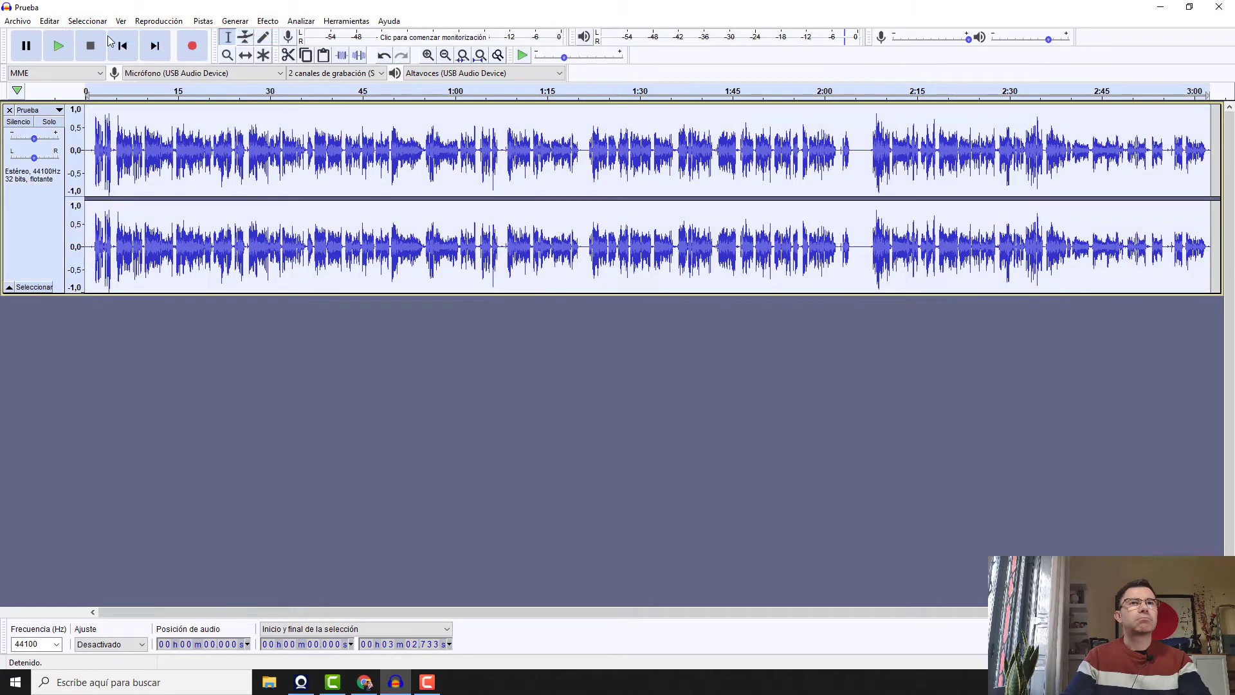
left_click(270, 22)
left_click(322, 603)
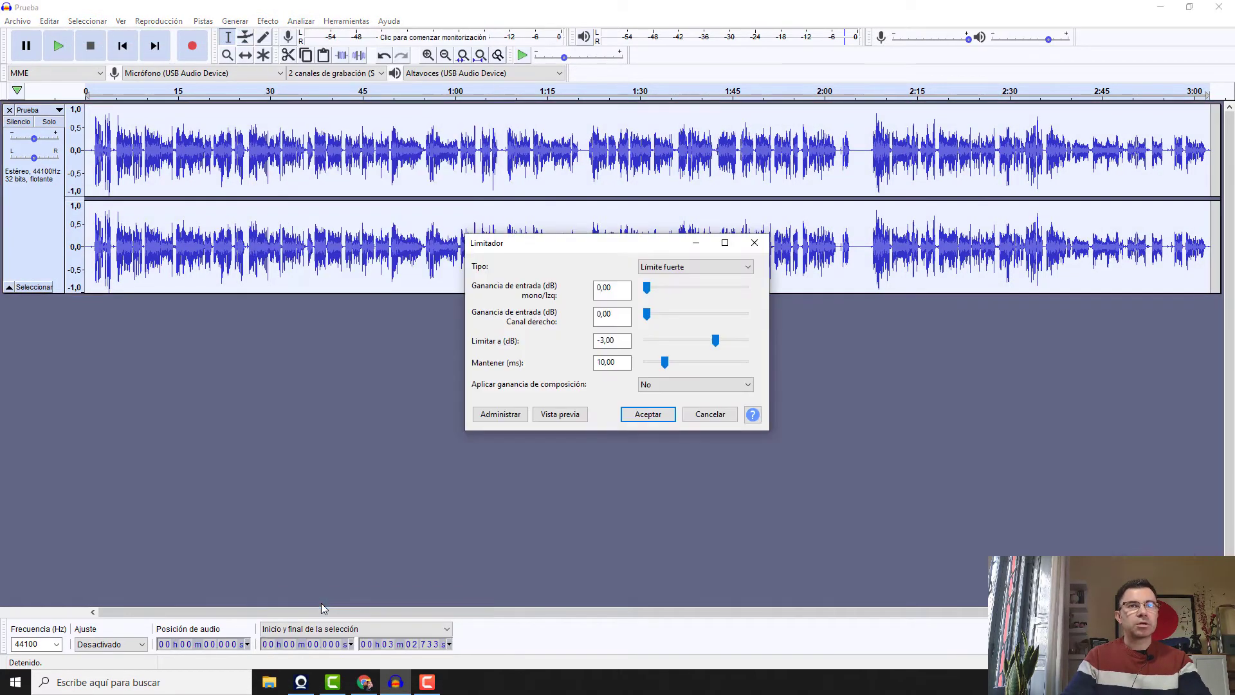
left_click(675, 268)
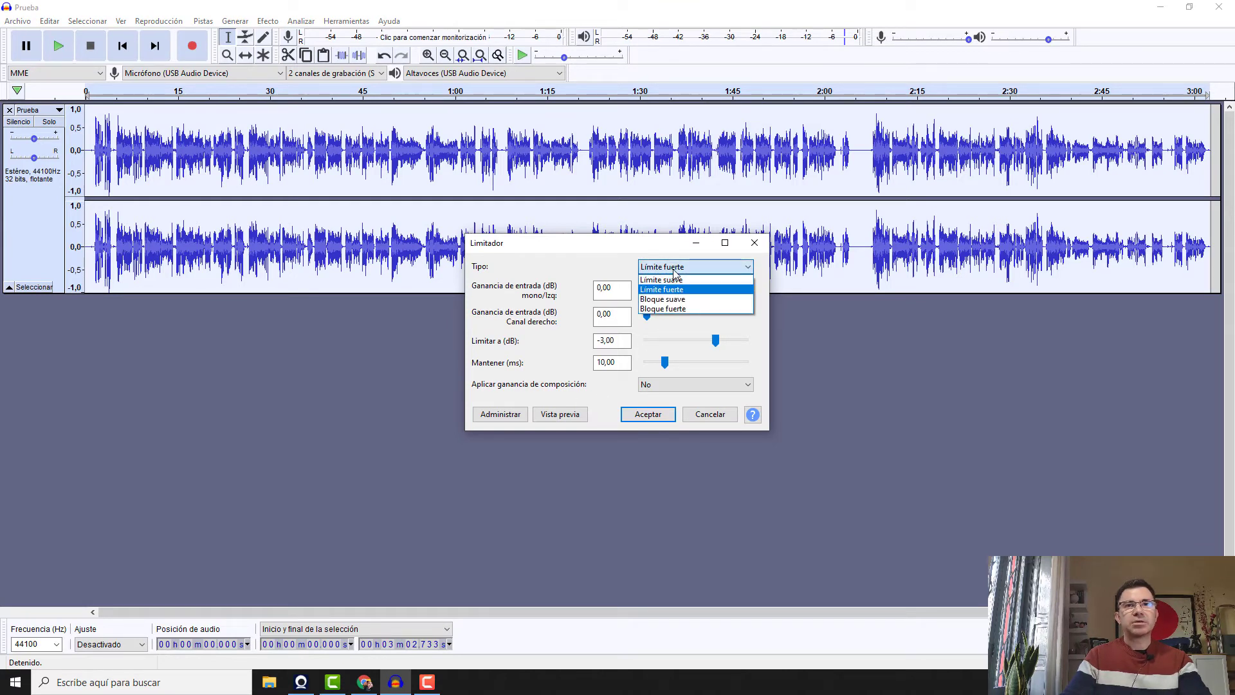
left_click(669, 291)
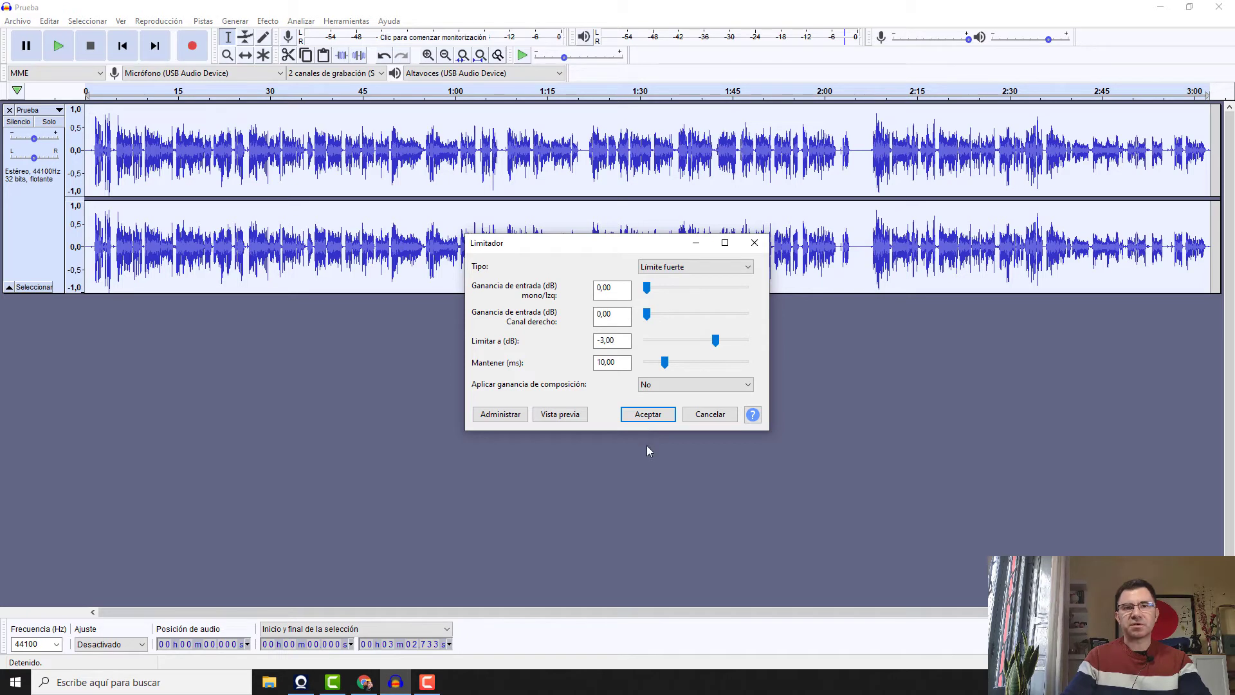
left_click(644, 415)
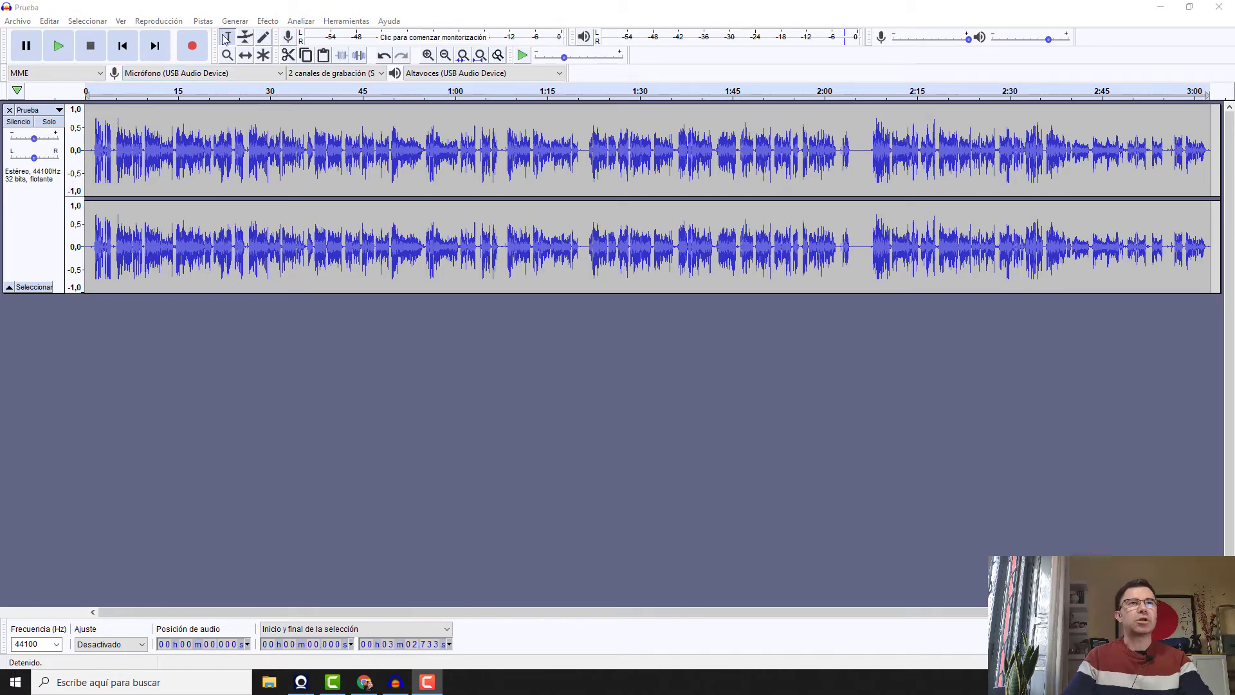
left_click(268, 22)
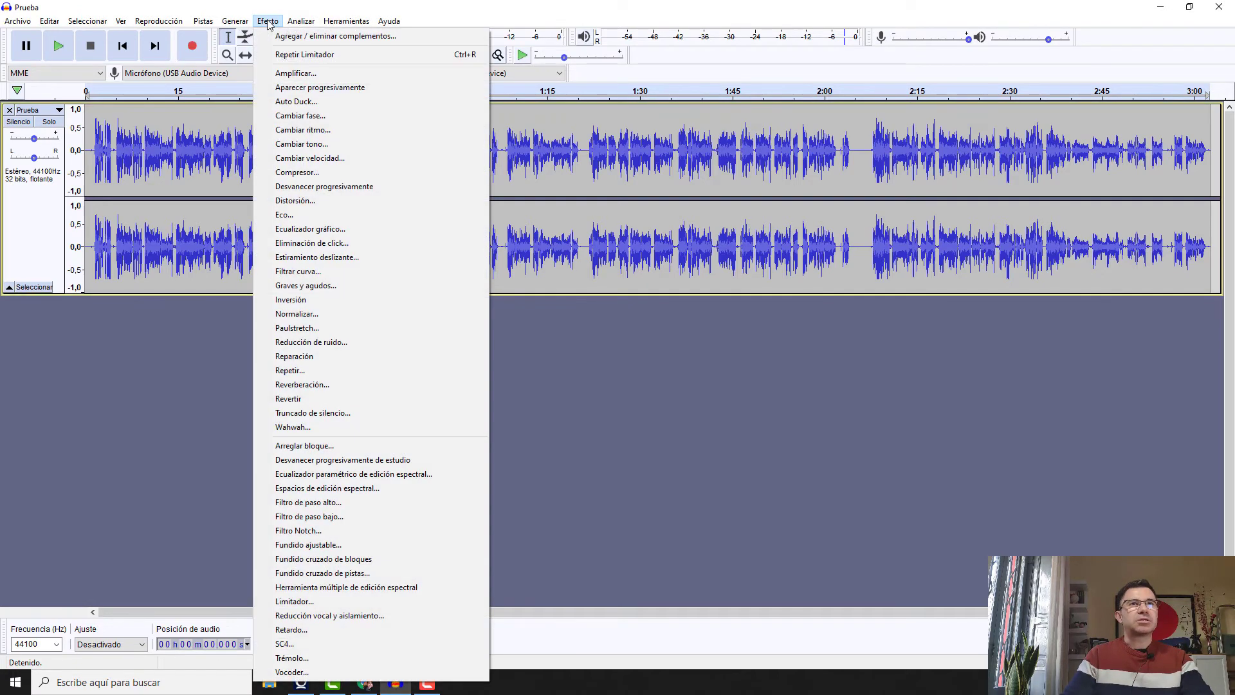
left_click(314, 315)
left_click(663, 365)
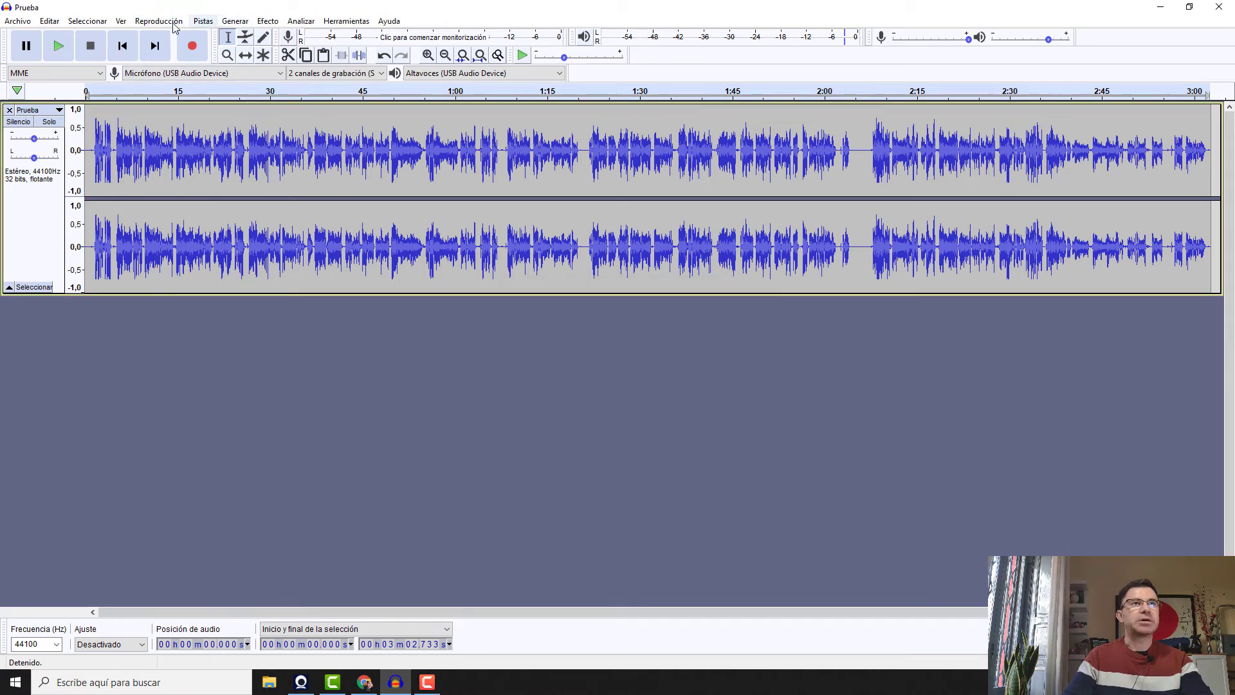
- Select the entire track and apply Normalize with DC offset removal and a peak amplitude of -1.0 dB
left_click(102, 23)
left_click(102, 36)
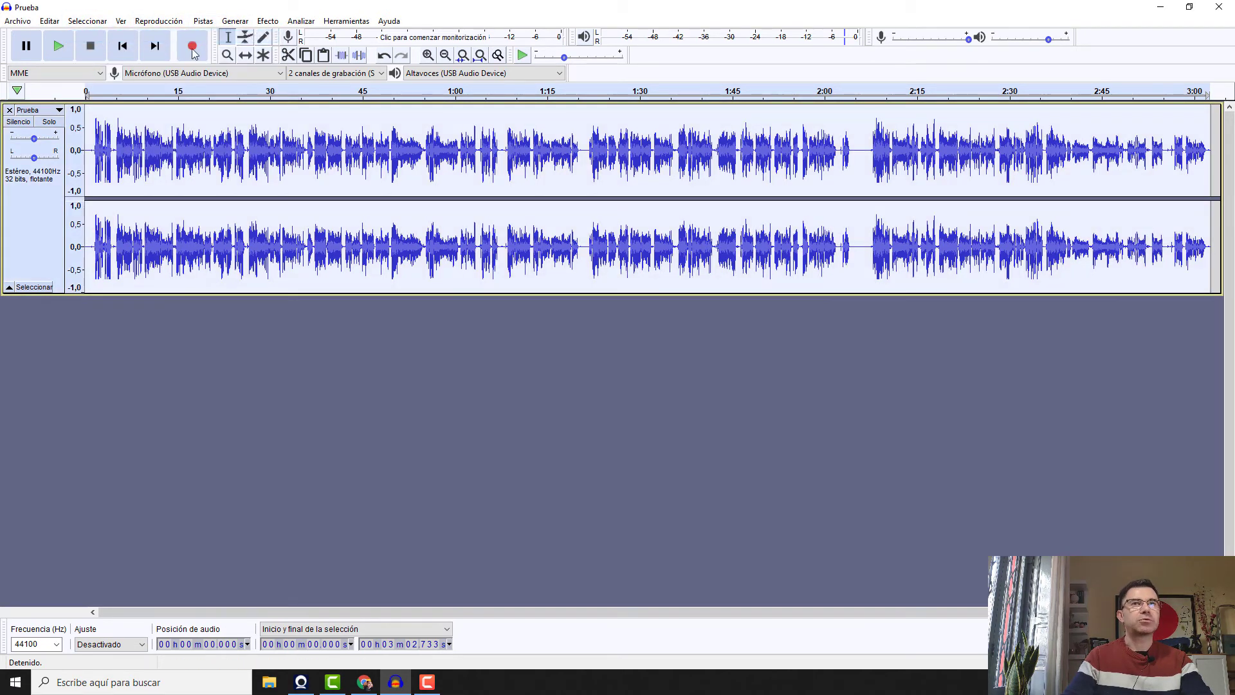
left_click(264, 22)
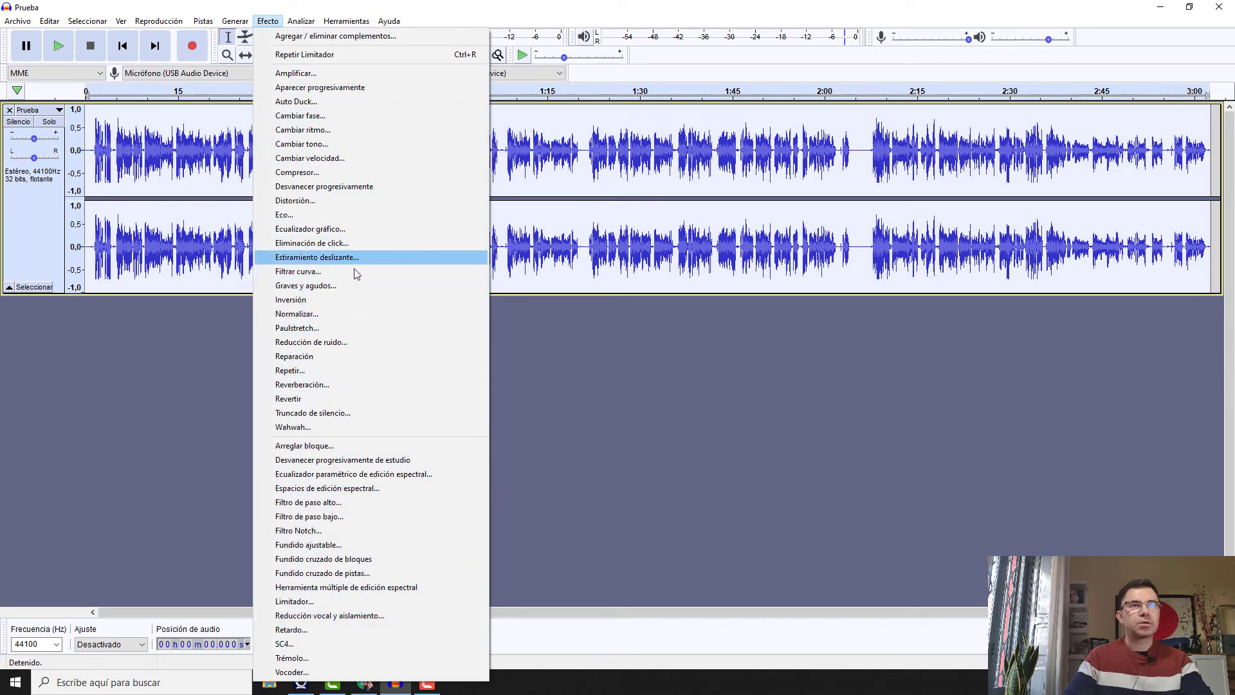
left_click(342, 314)
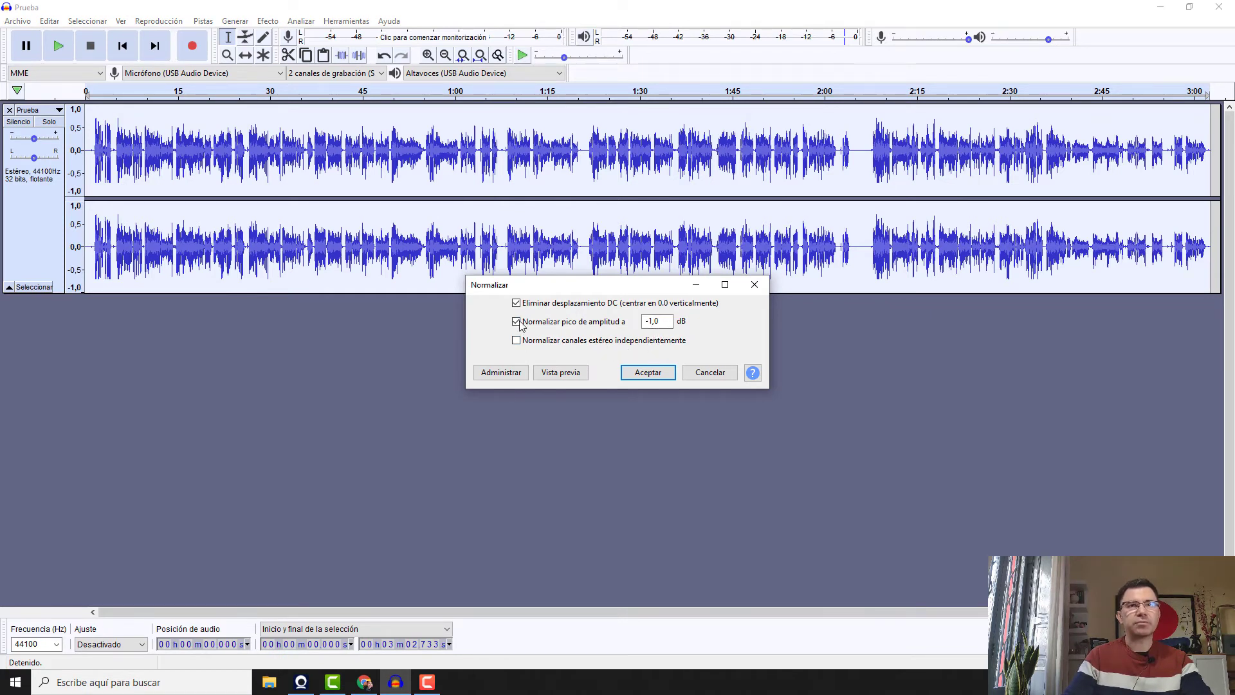
left_click(653, 369)
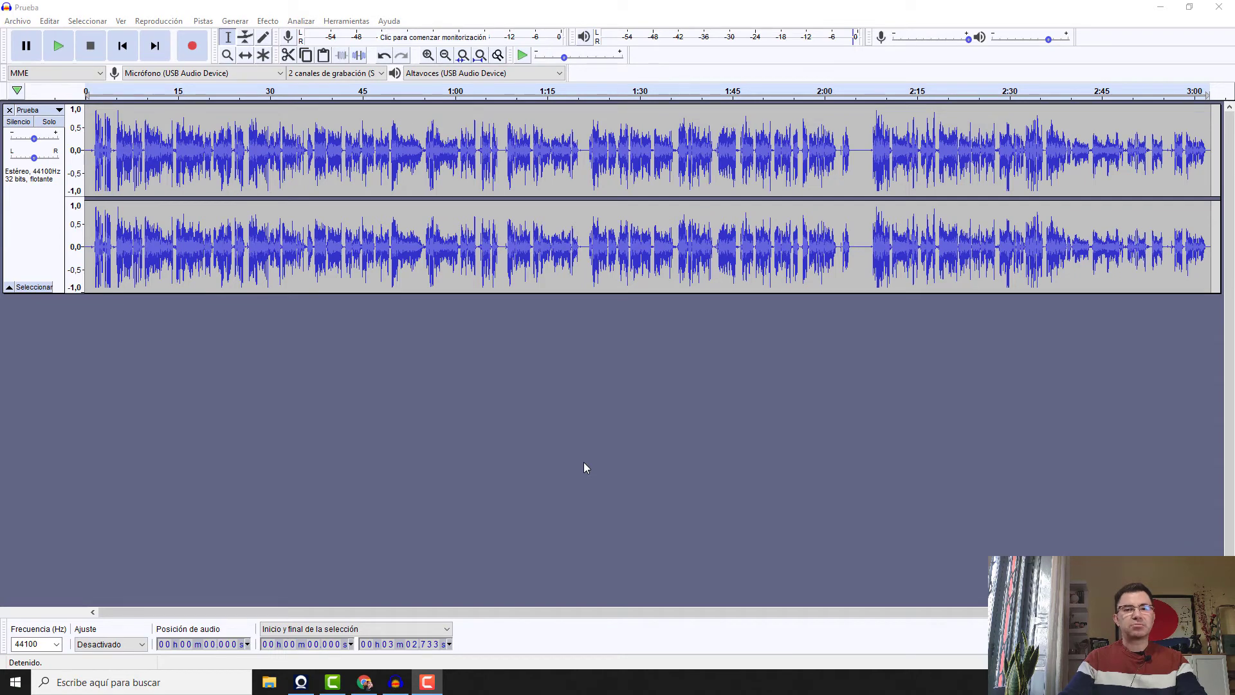
- Export the edited audio as a 16-bit WAV, overwriting Prueba-edicion.wav in the Audacity-Camtasia folder and leaving the metadata tags empty
left_click(17, 21)
mouse_move(46, 116)
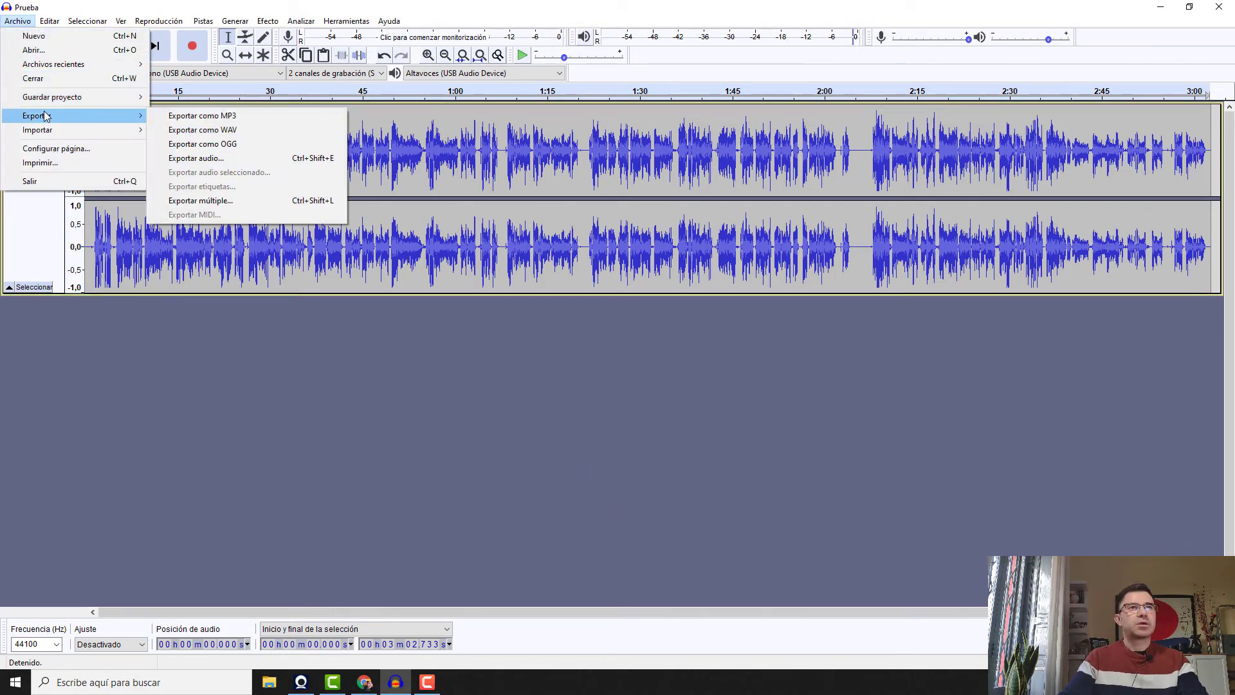
left_click(233, 129)
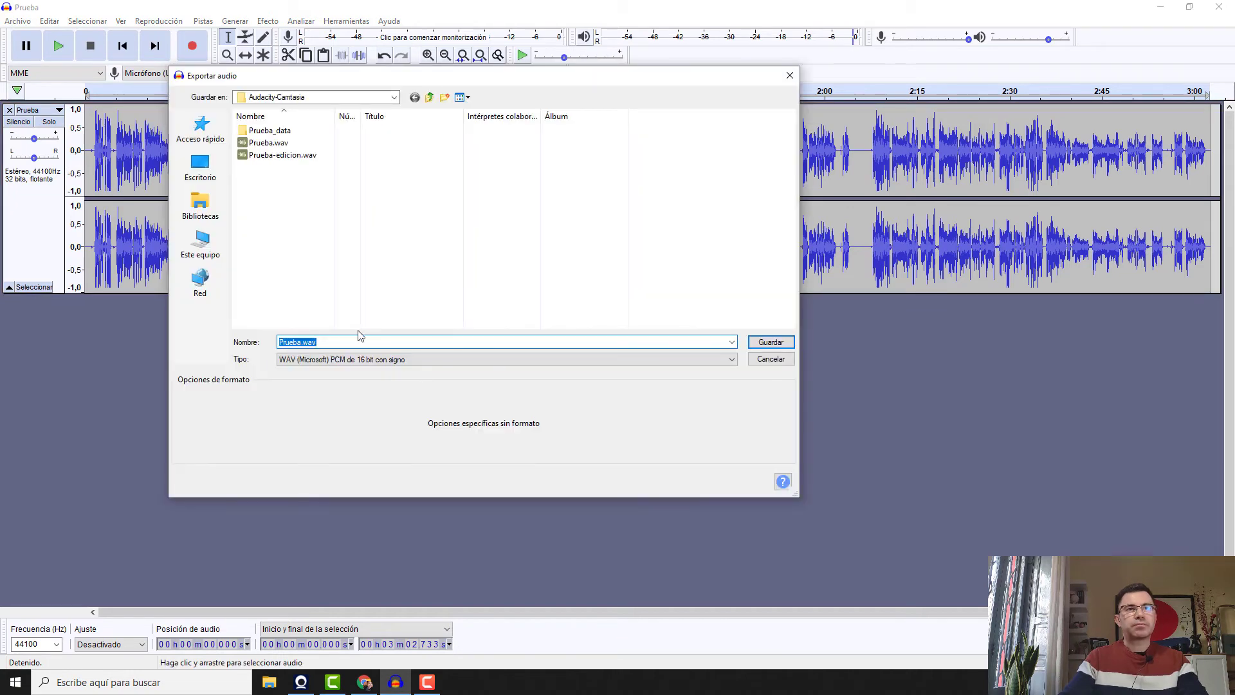
left_click(276, 156)
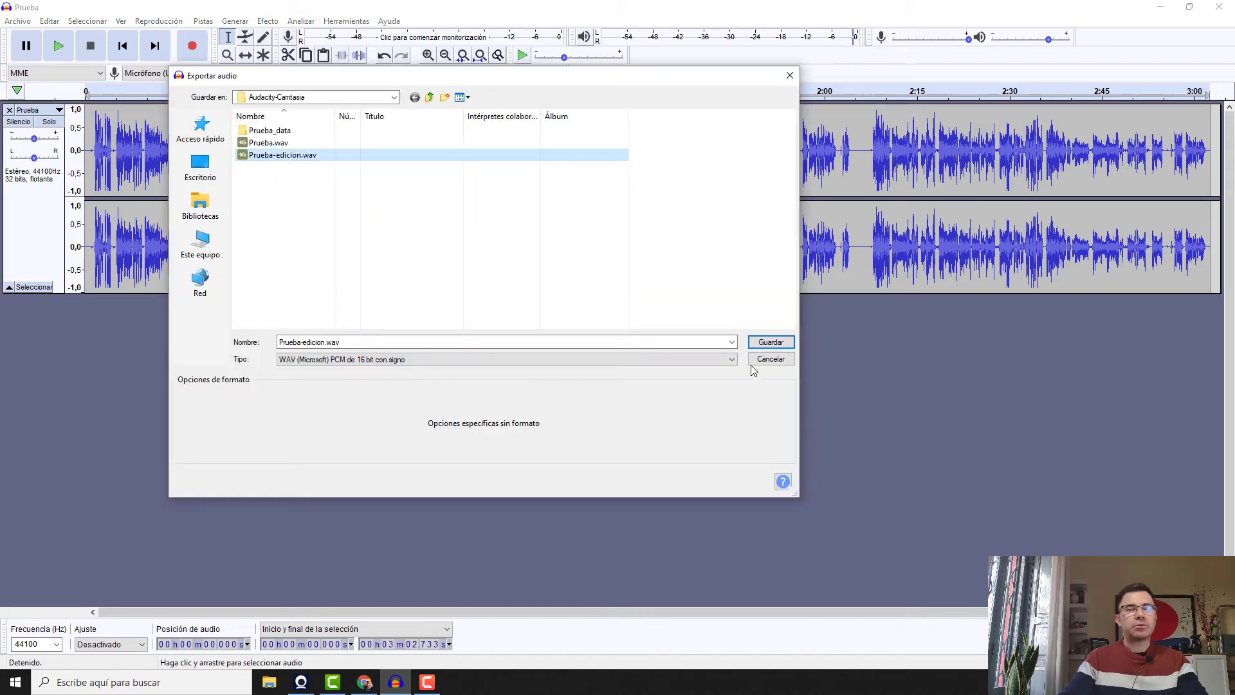
left_click(772, 342)
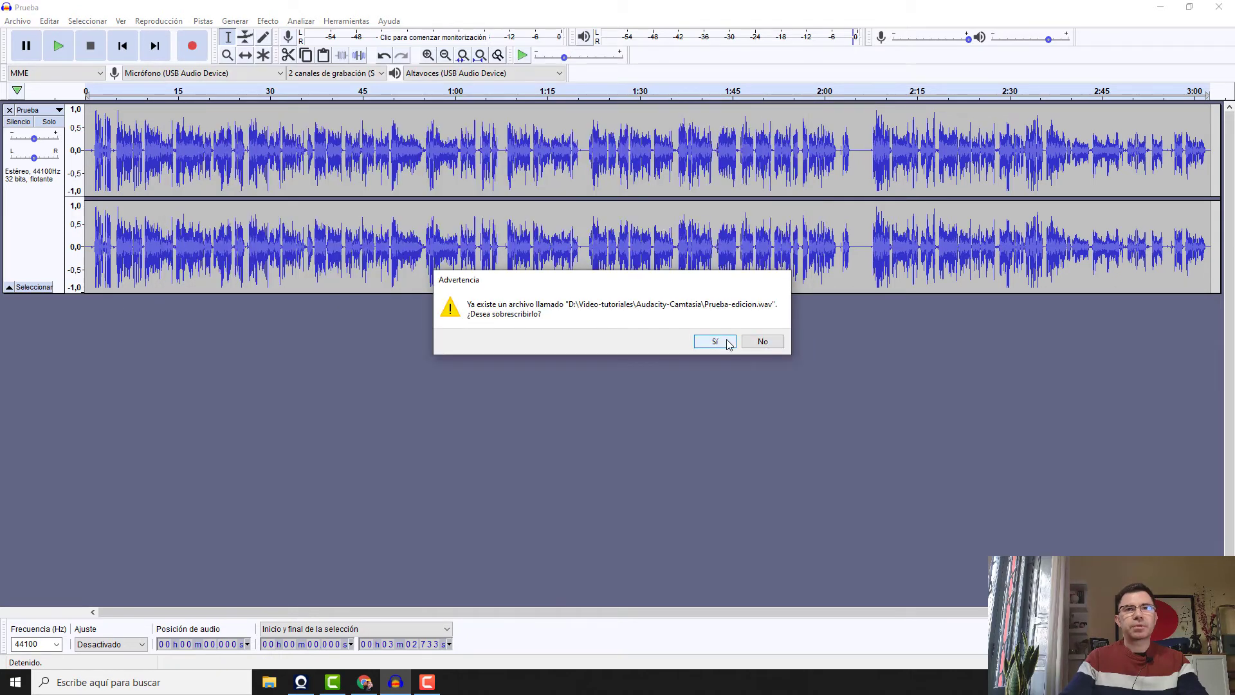
left_click(728, 343)
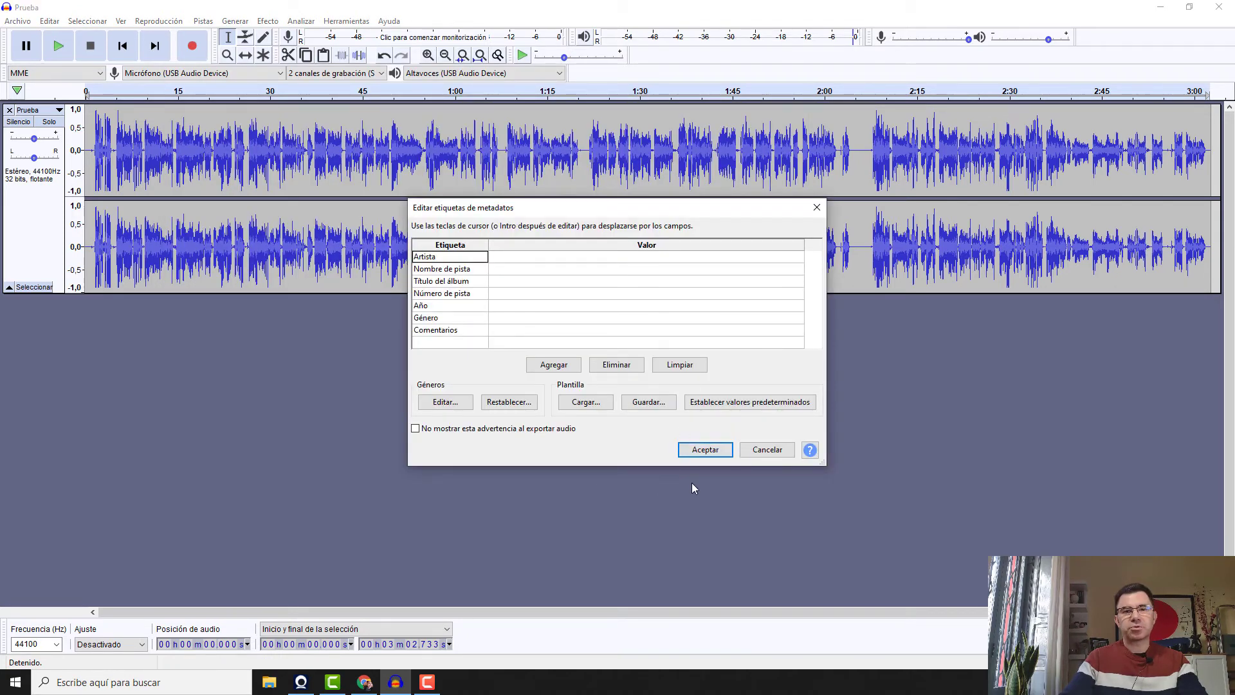
left_click(705, 450)
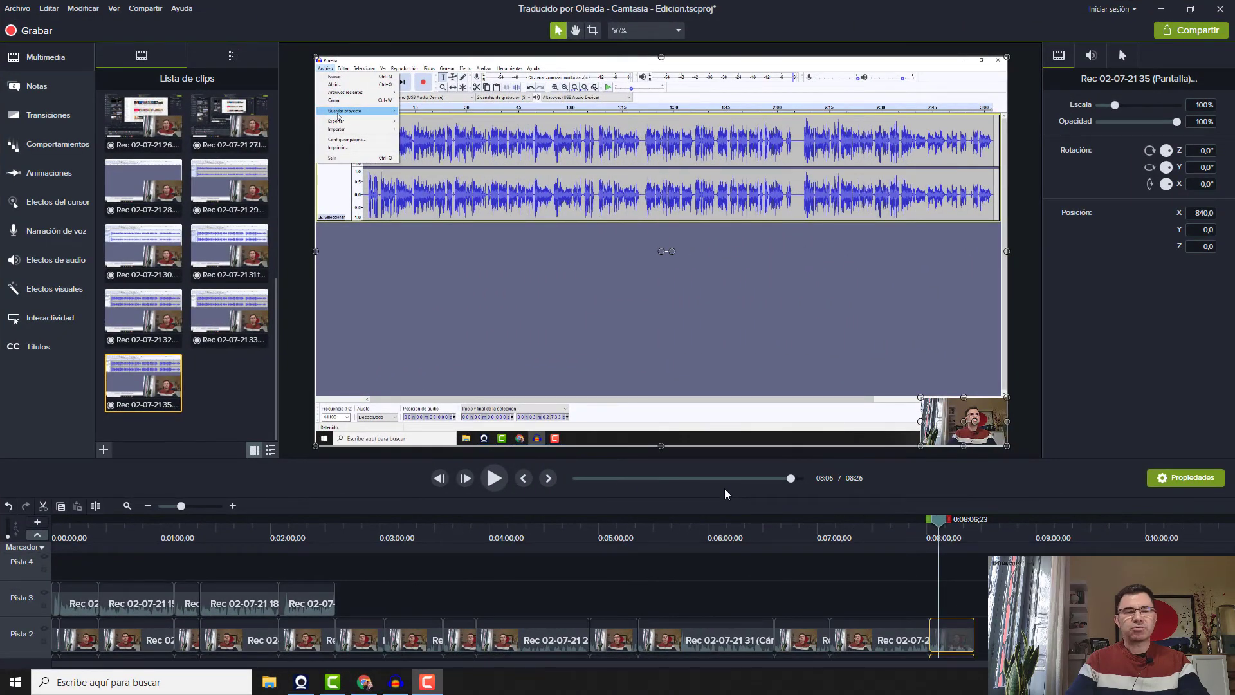
- In Camtasia, import Prueba-edicion.wav into the media bin and place it at the start of Pista 4
left_click(103, 450)
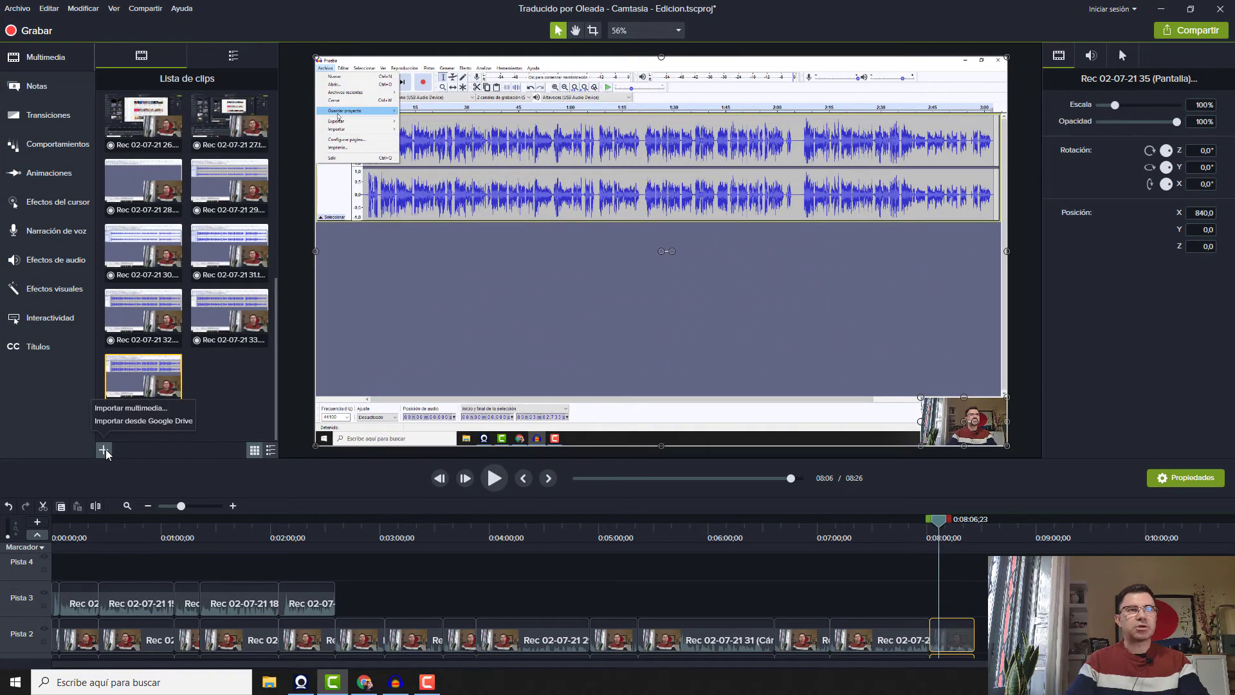
left_click(130, 407)
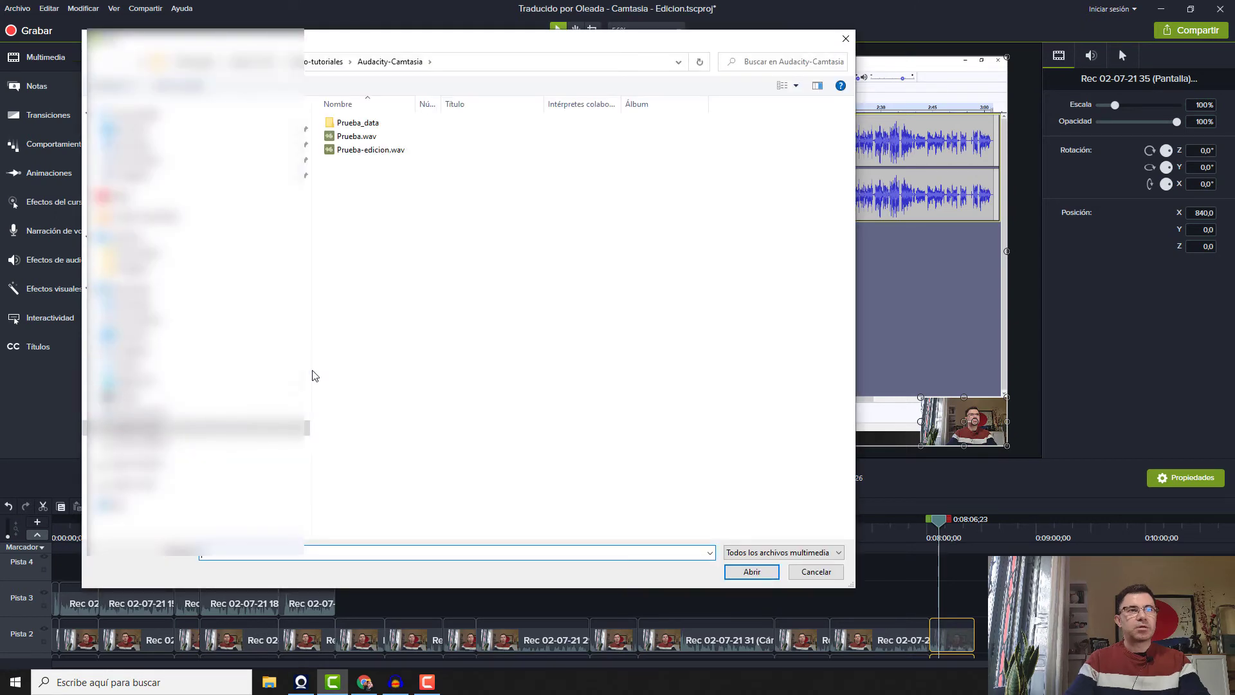
left_click(377, 151)
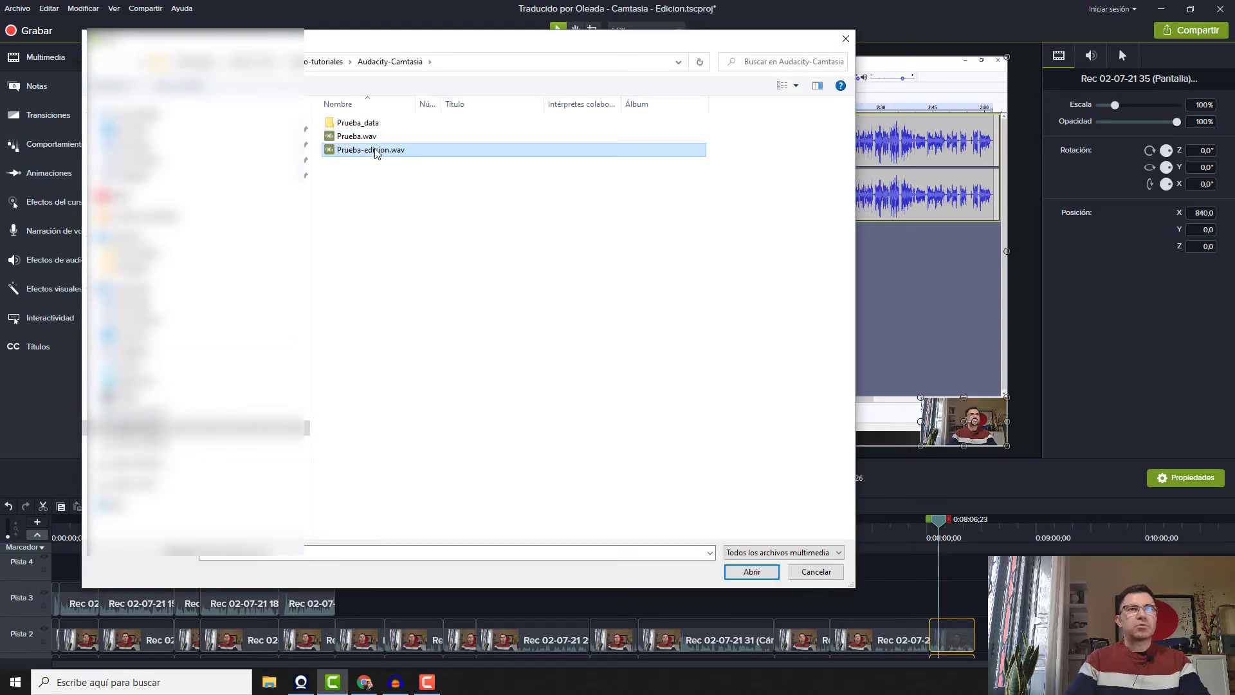
left_click(762, 574)
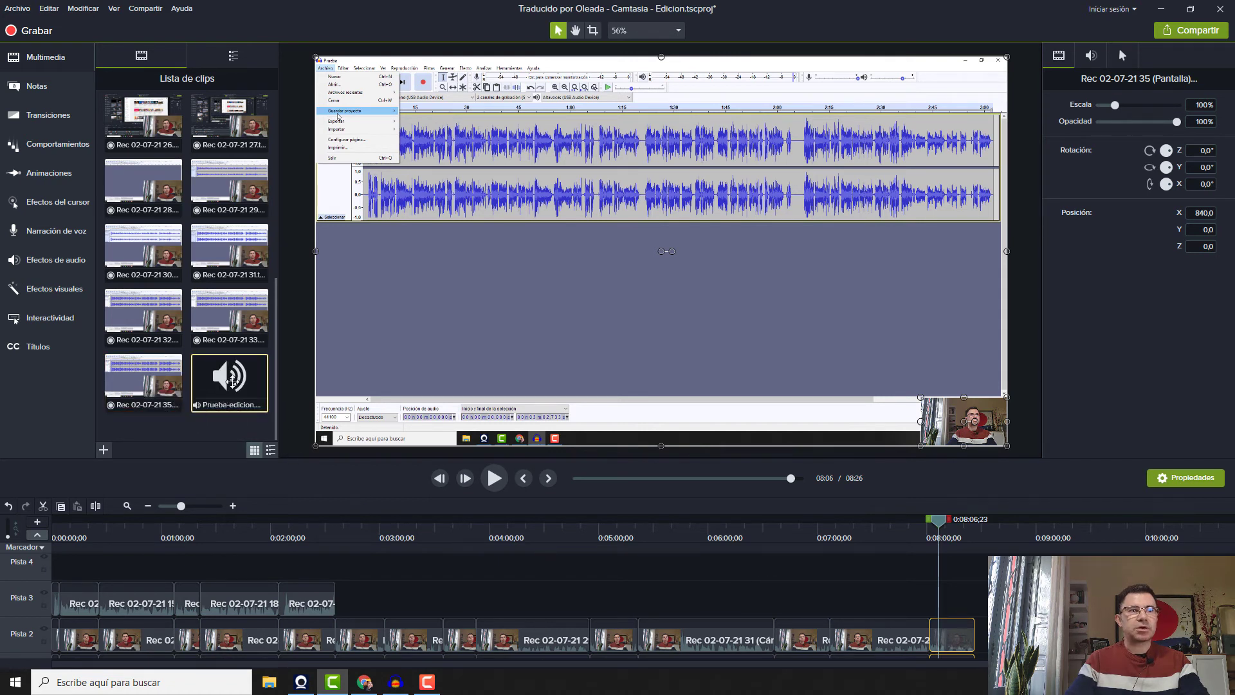
left_click_drag(229, 383, 53, 571)
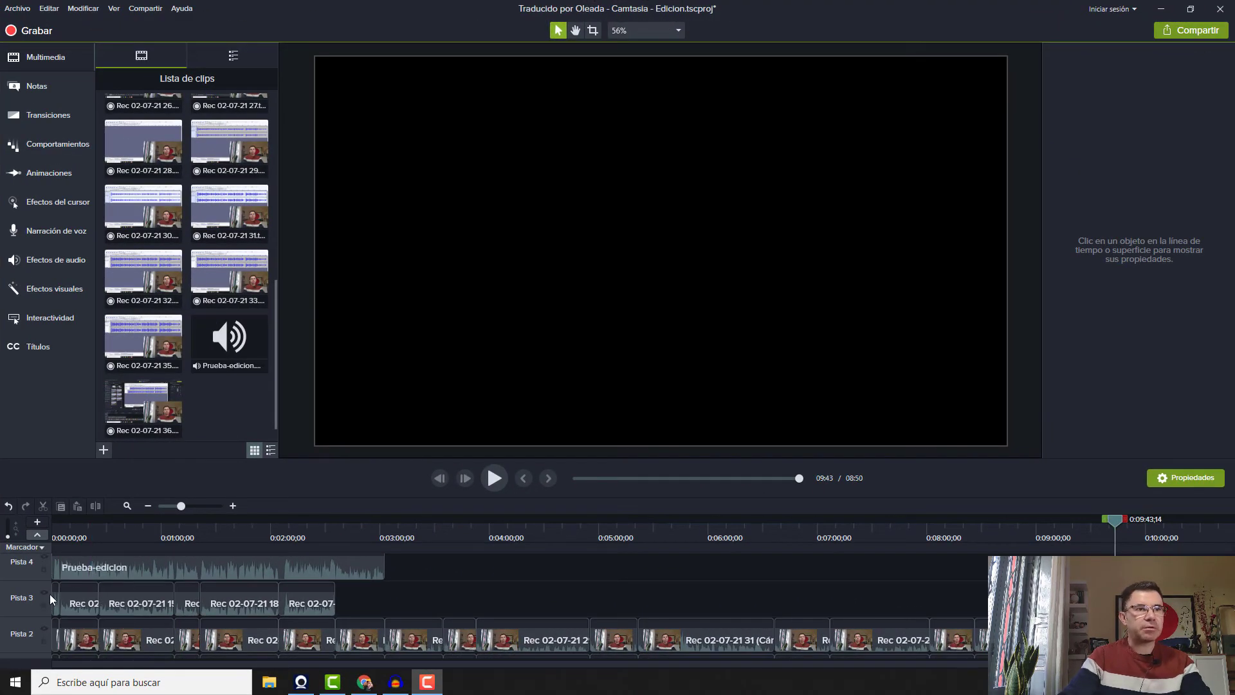
- Disable Pista 4 and play the timeline from about 2:06 to 2:19 to hear the original audio
left_click(43, 556)
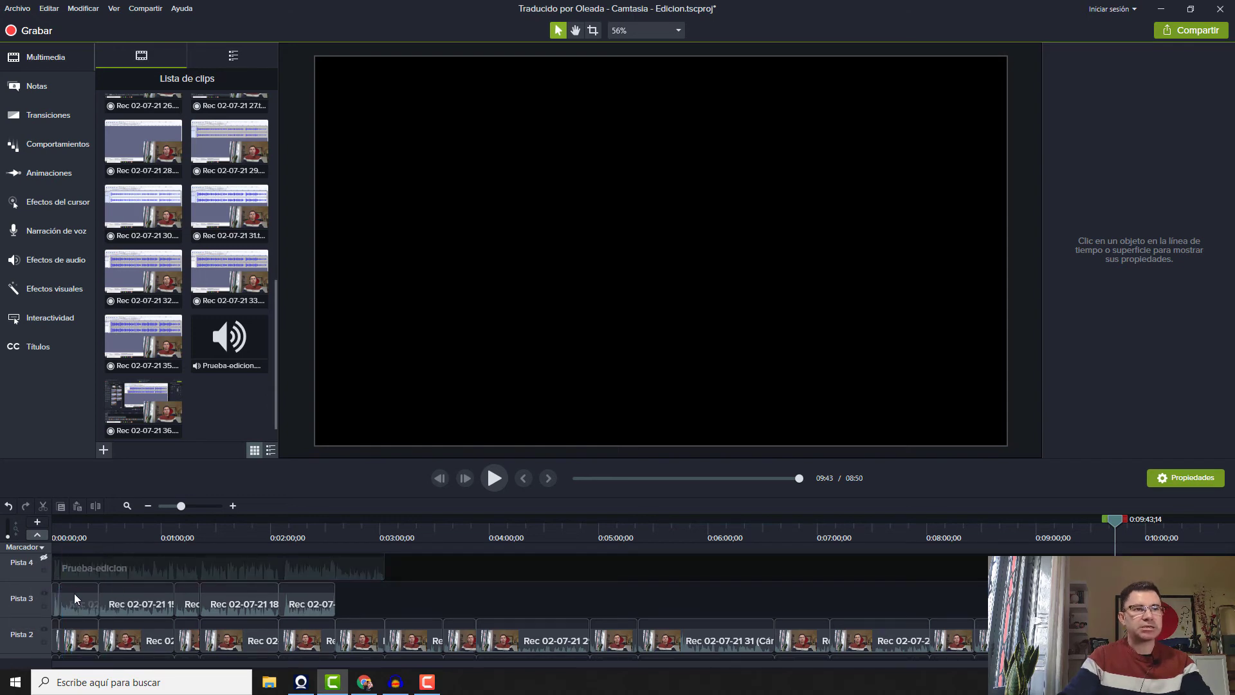
left_click(314, 532)
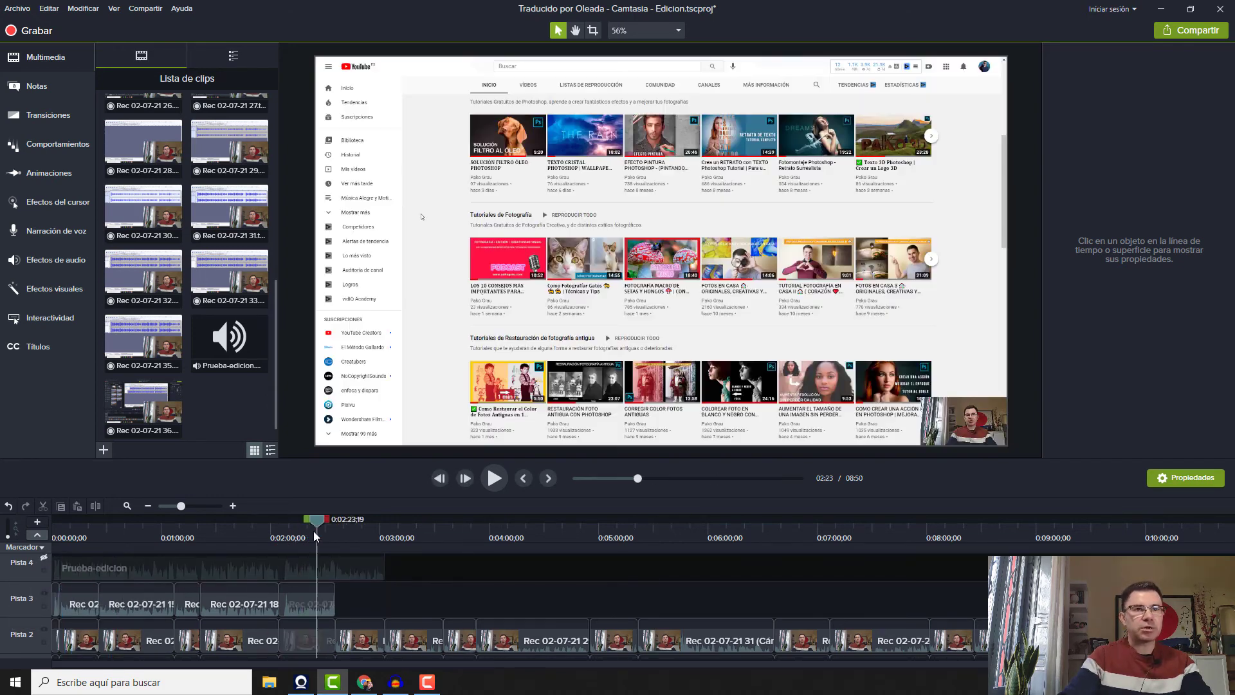
left_click_drag(314, 530, 281, 528)
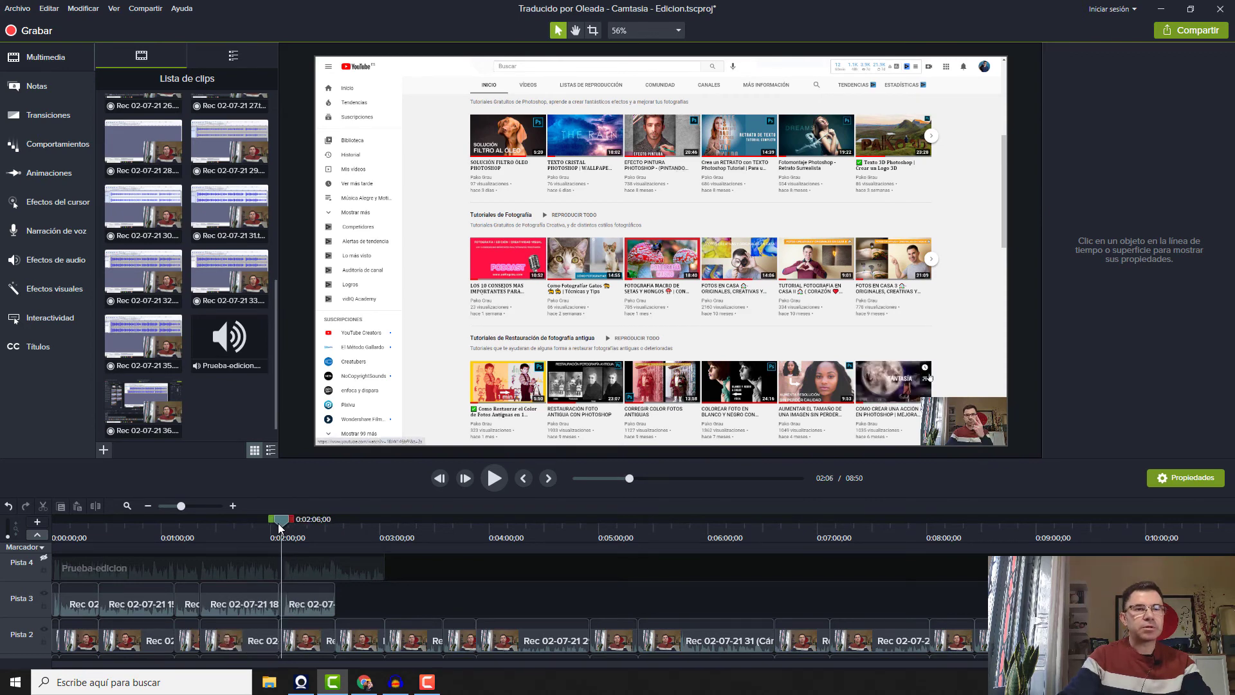
left_click(502, 483)
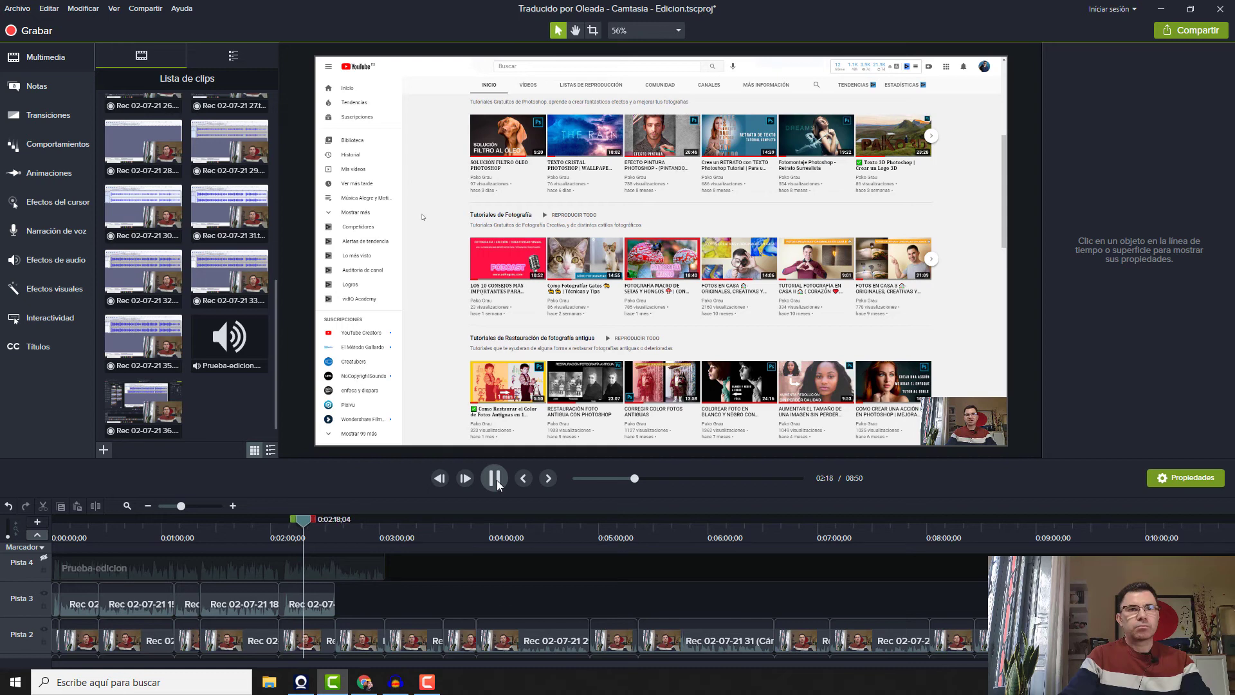
left_click(495, 479)
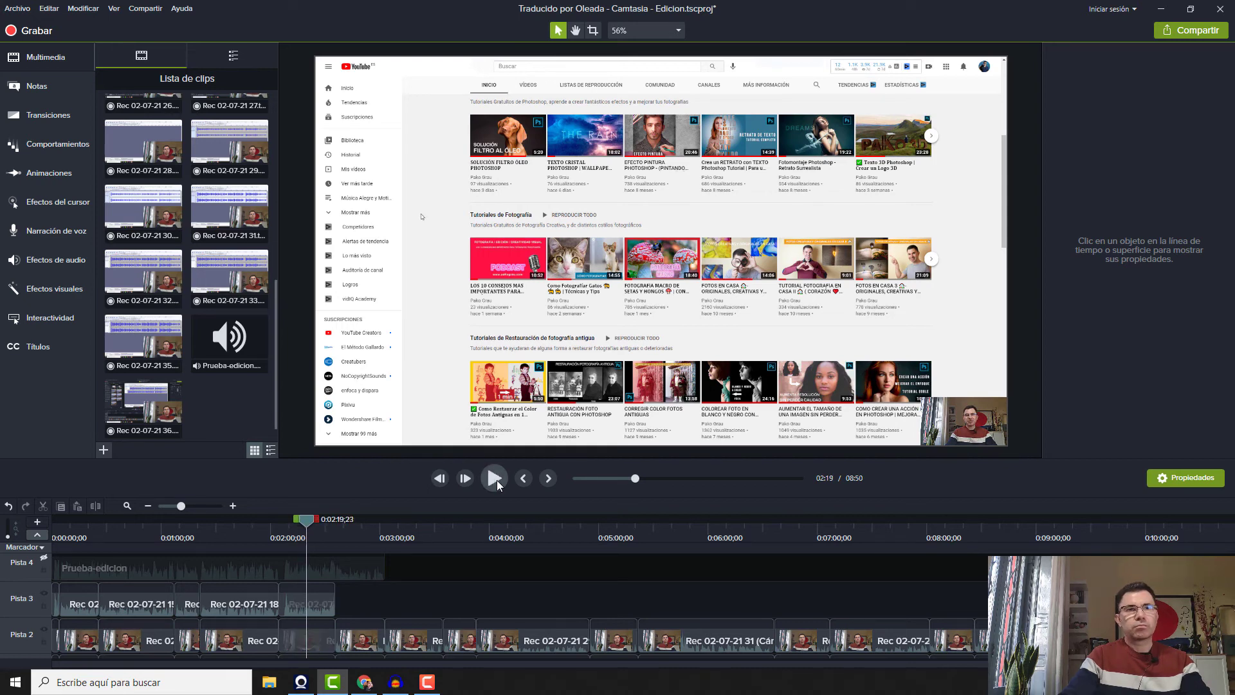
- Disable Pista 3, enable Pista 4 again, and play the timeline from about 2:06 to hear the edited audio
left_click(43, 594)
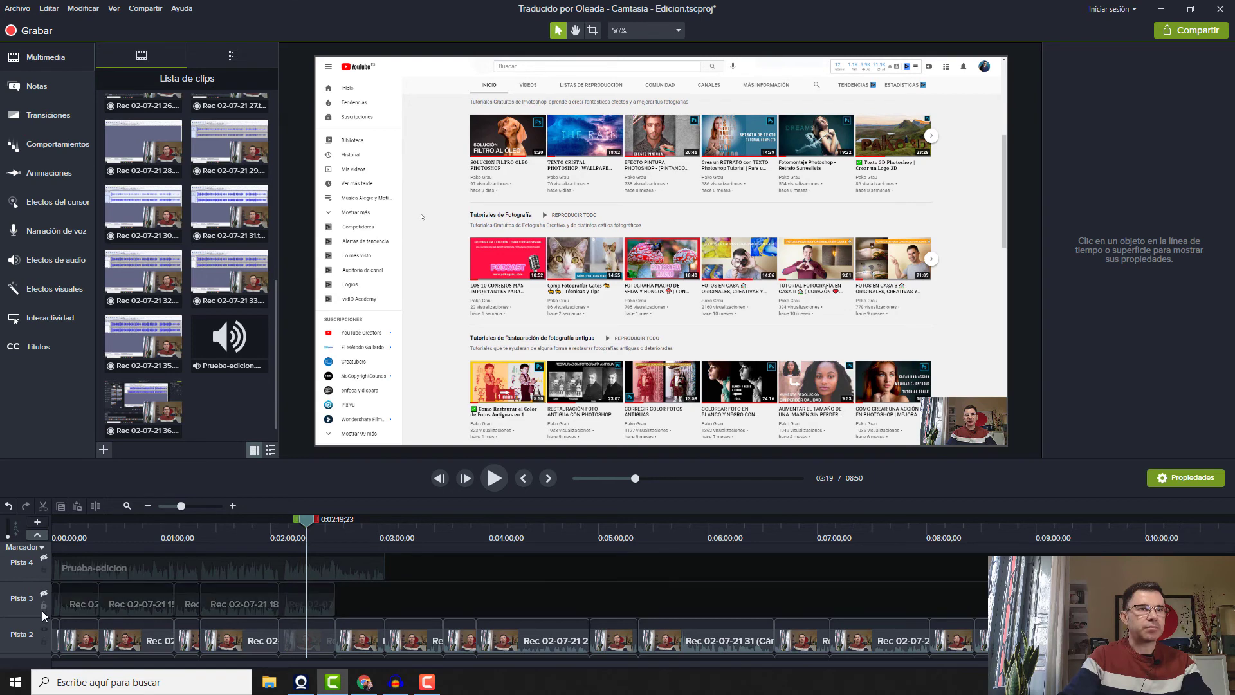
left_click(44, 558)
left_click_drag(307, 520, 285, 527)
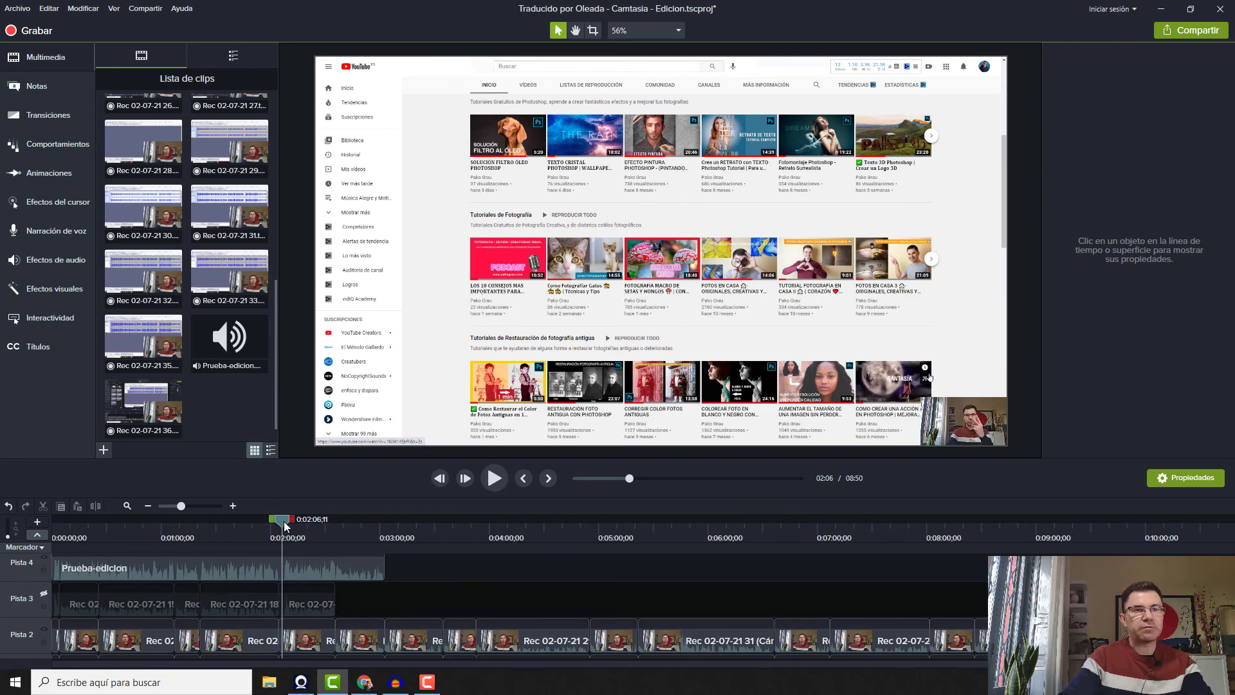
left_click(499, 480)
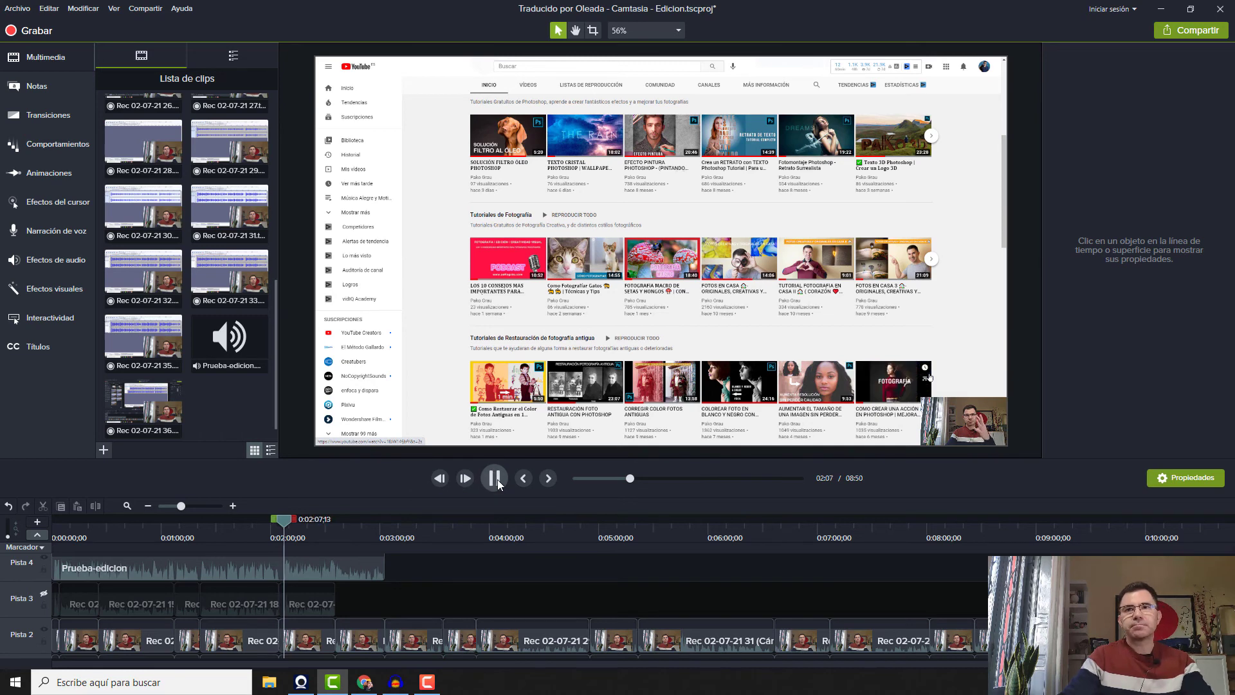